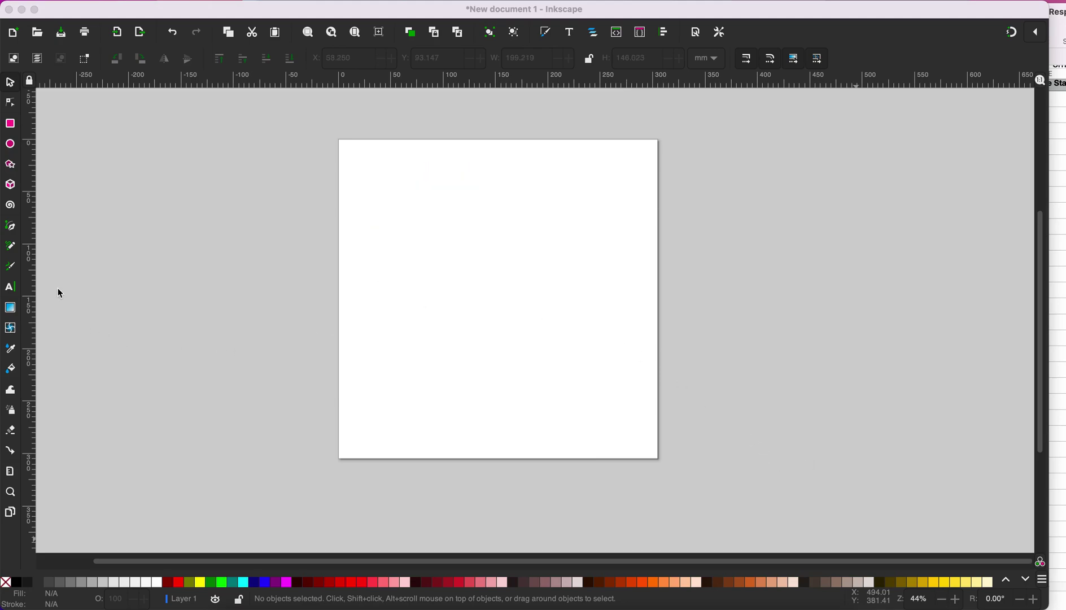
Create two-line text WAVY / TEXT and scale it up to about 214 × 178 mm
click(11, 287)
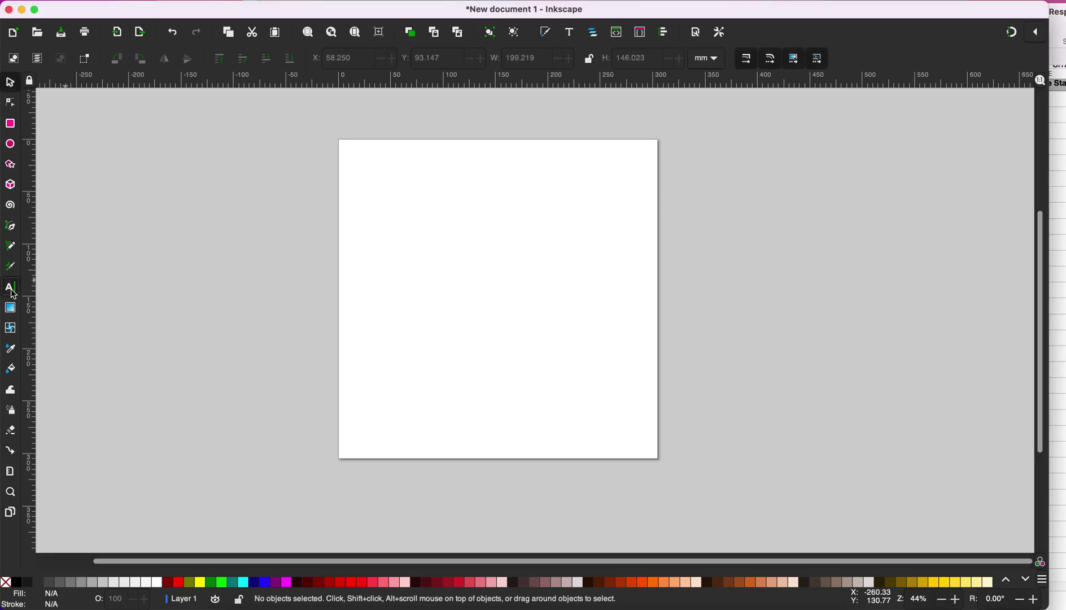
click(421, 219)
text(WAVY)
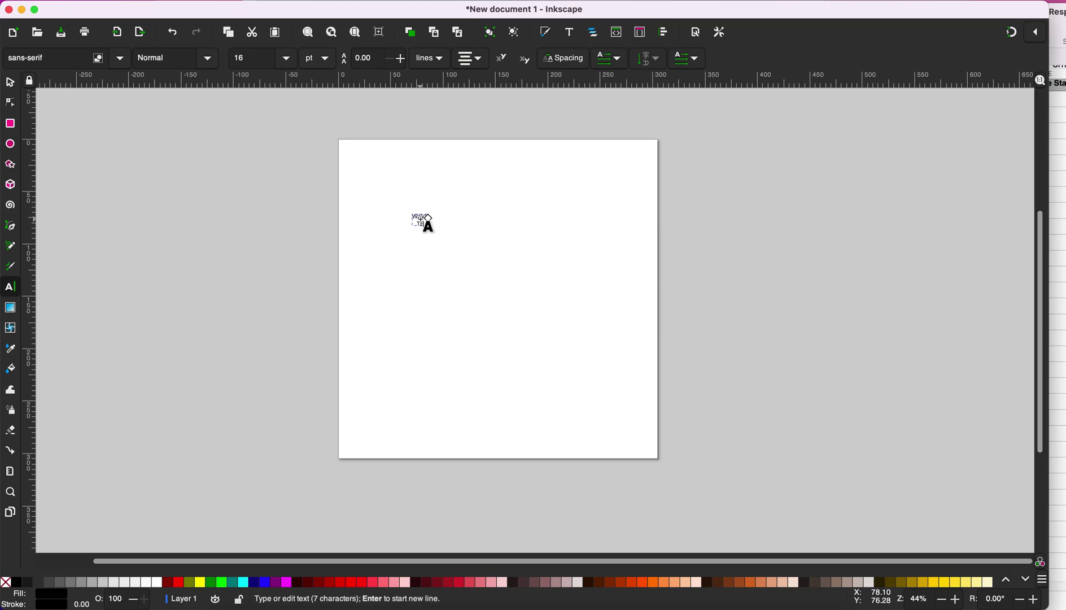
key(Escape)
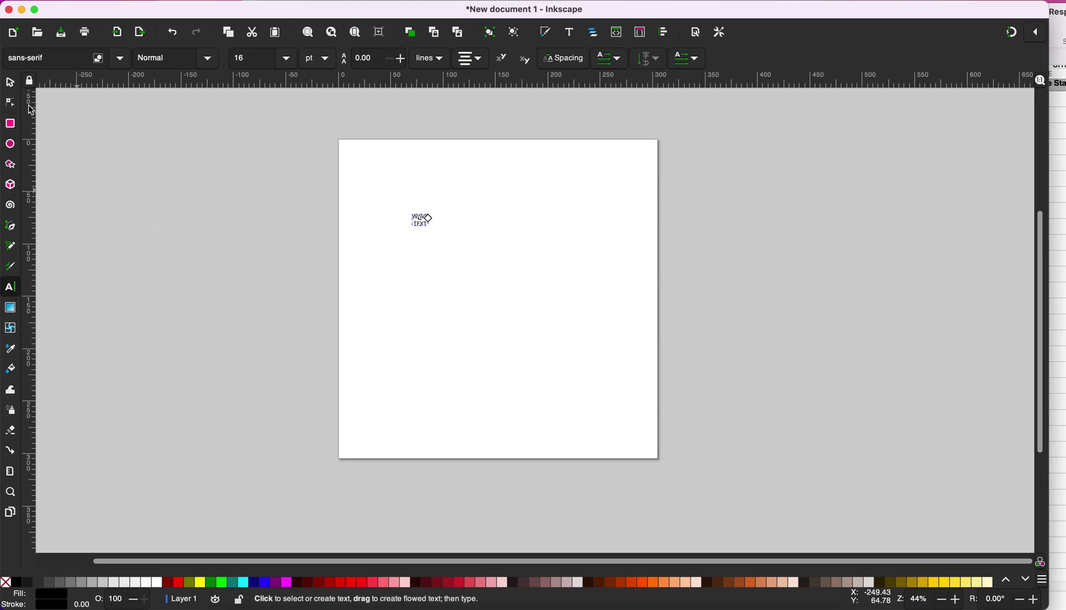
click(10, 83)
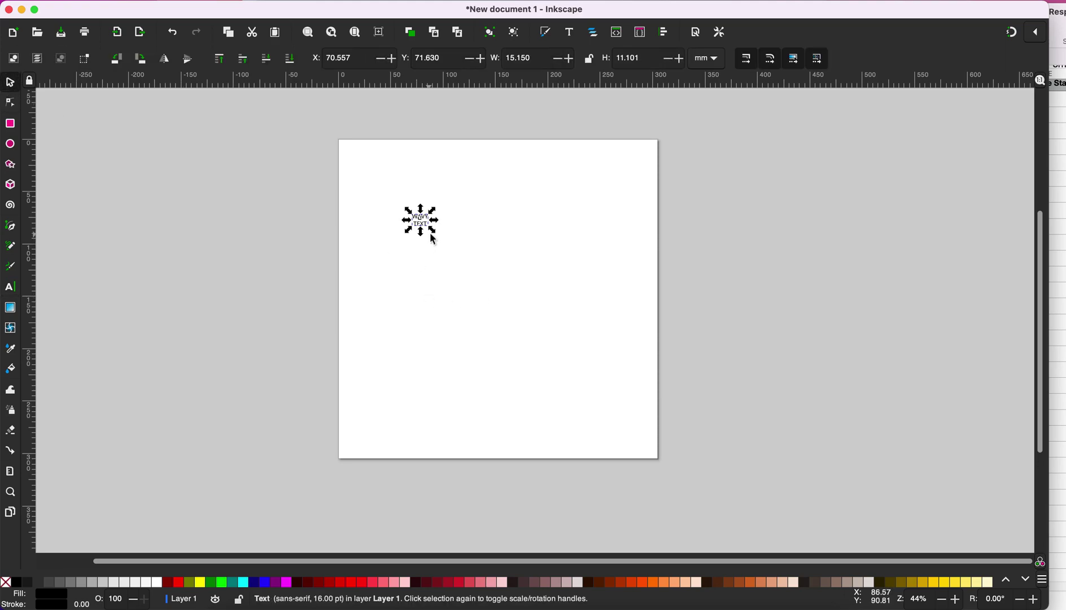
mouse_move(438, 234)
mouse_down()
mouse_move(629, 398)
mouse_move(548, 357)
mouse_up()
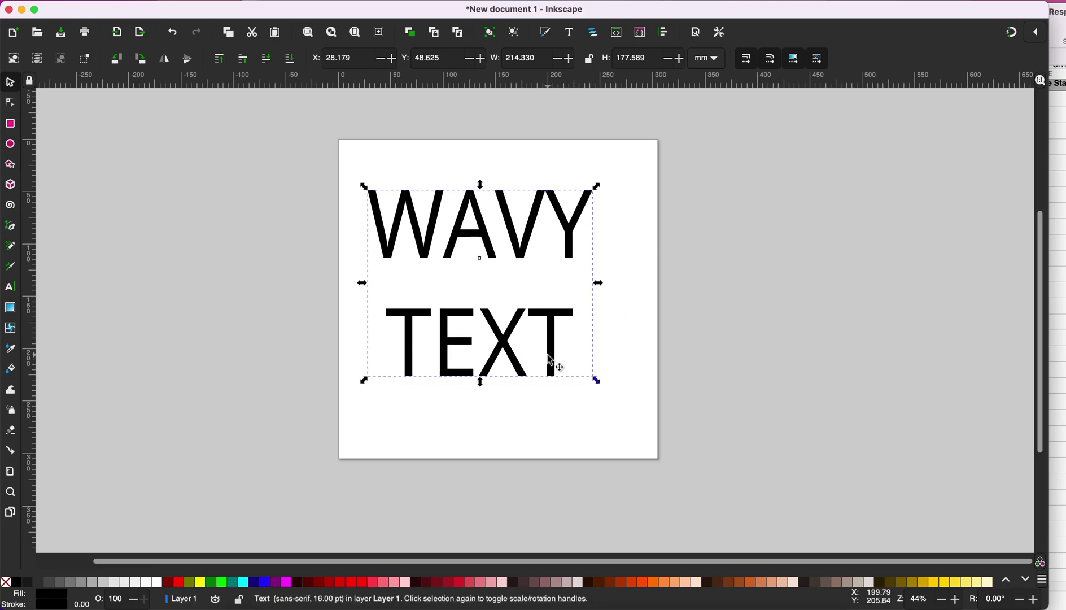
Select all the WAVY TEXT characters and set their font to Herkules
double_click(548, 357)
click(546, 354)
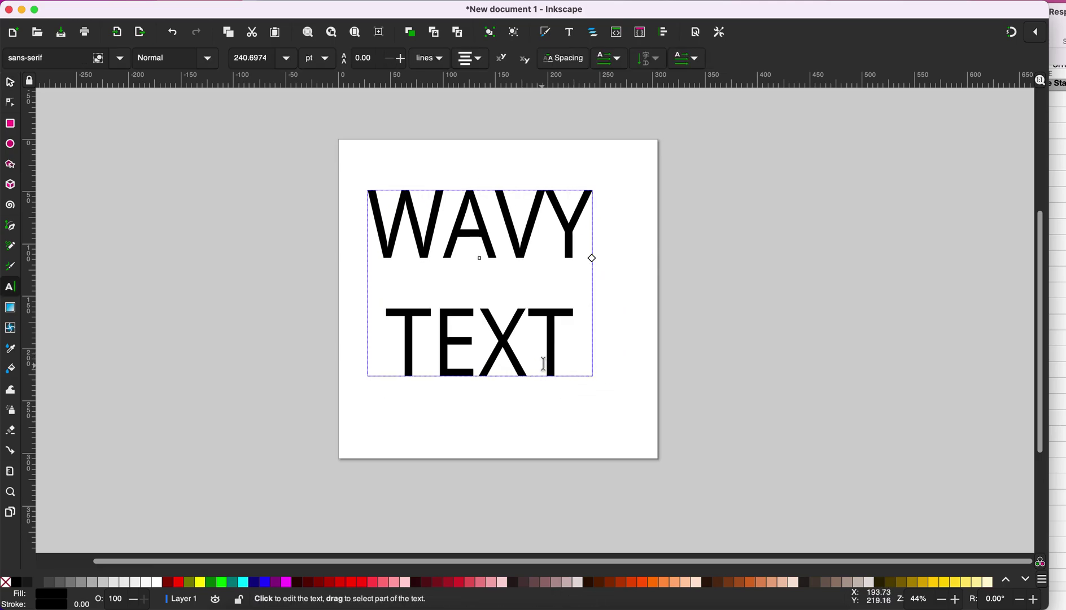
key(ctrl+a)
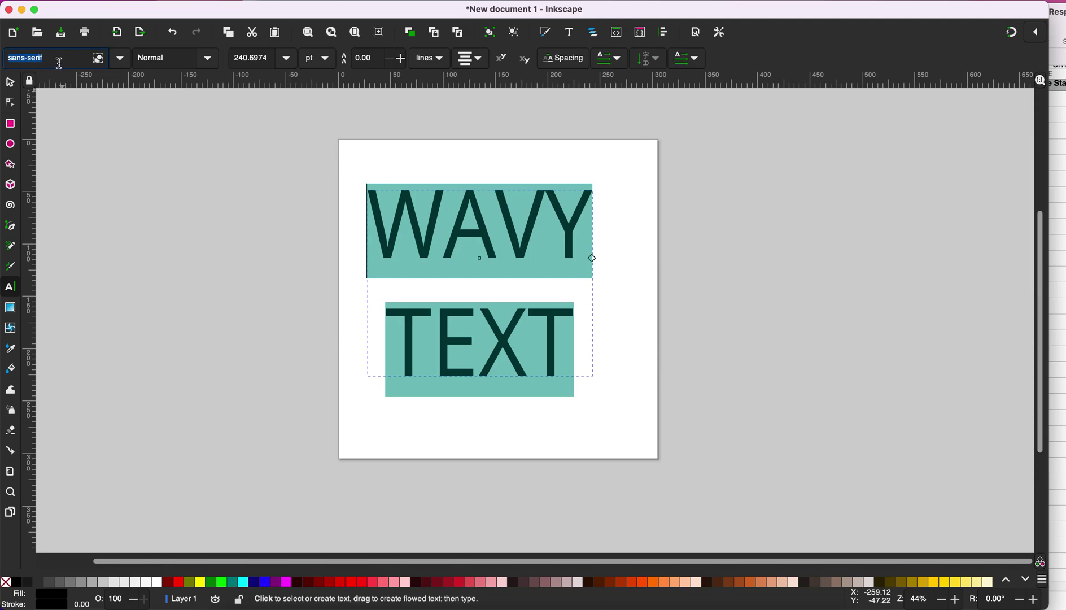
text(her)
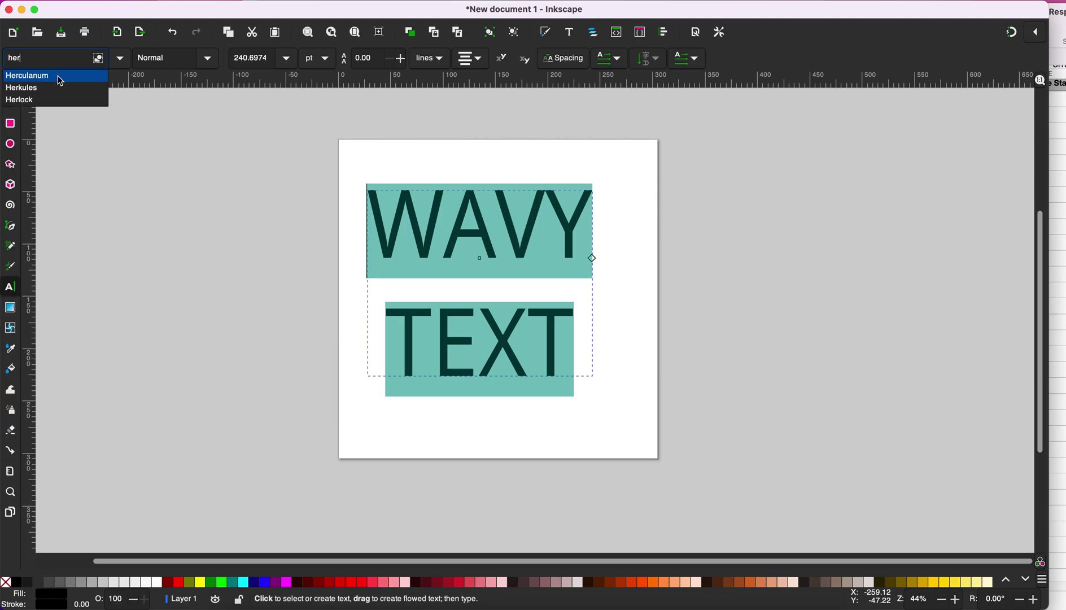
click(46, 89)
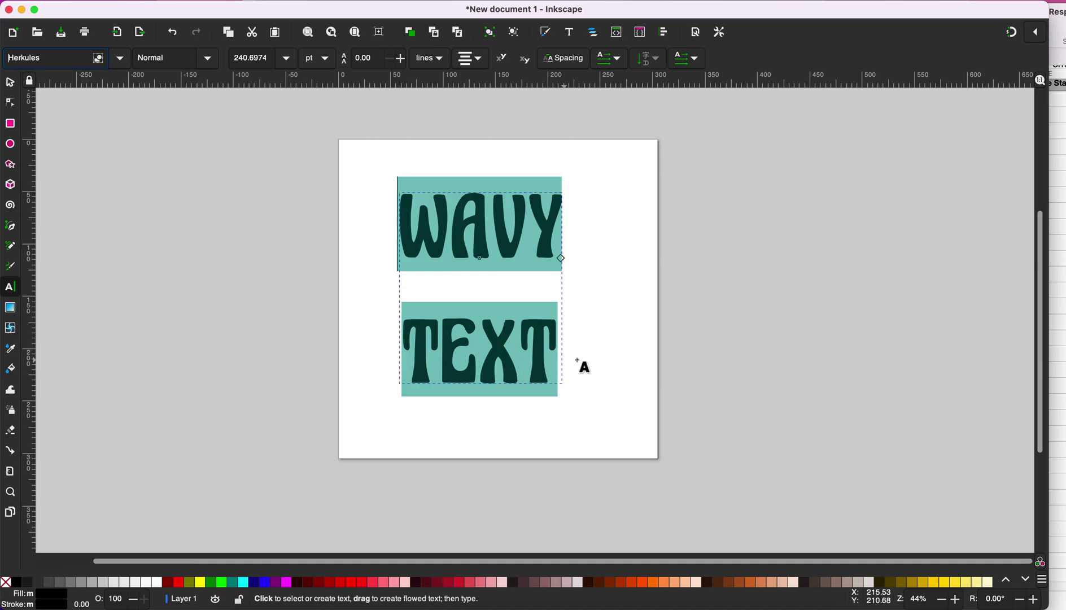
Convert the text to outlines with Object to Path and ungroup it into separate letters
click(10, 83)
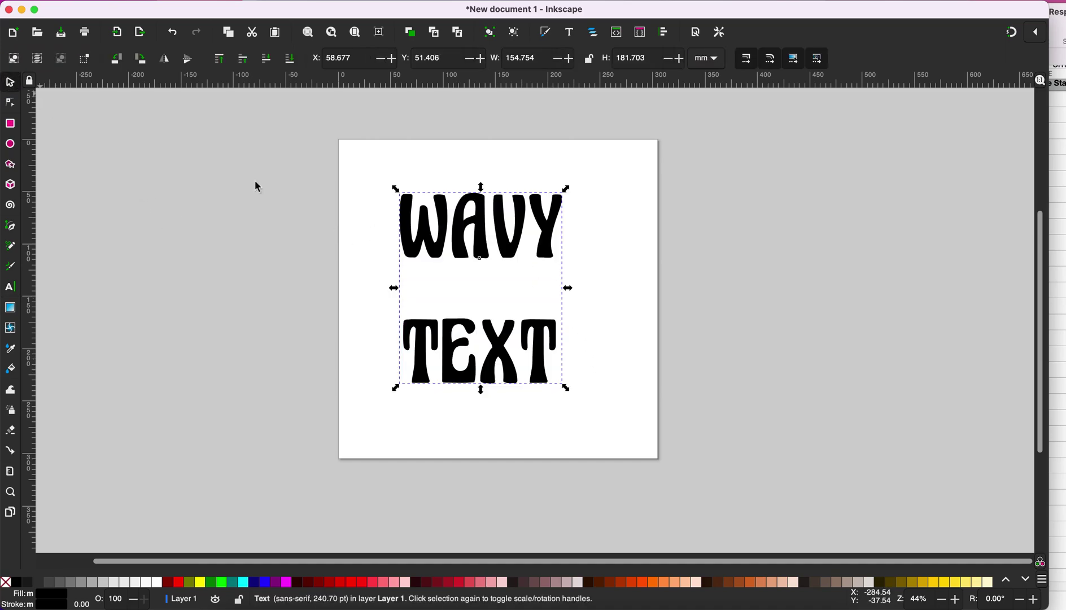
click(480, 247)
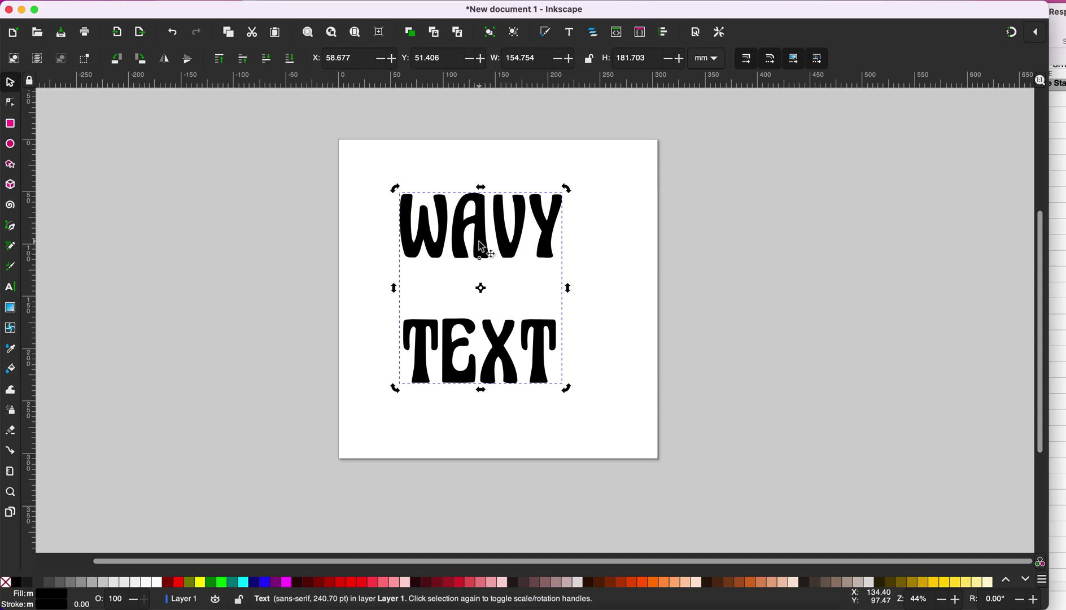
click(262, 0)
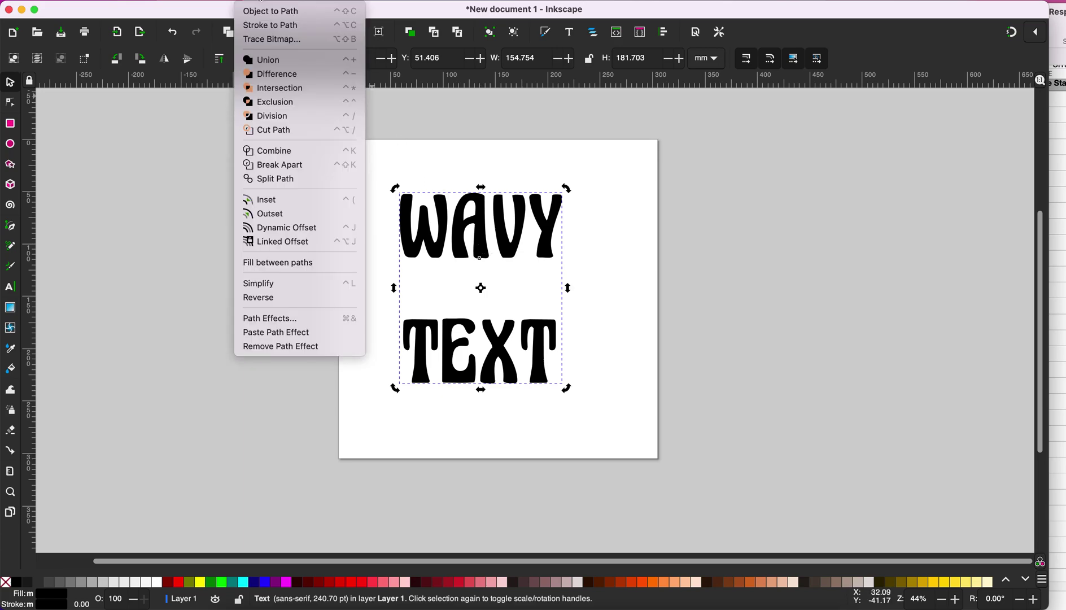
click(272, 11)
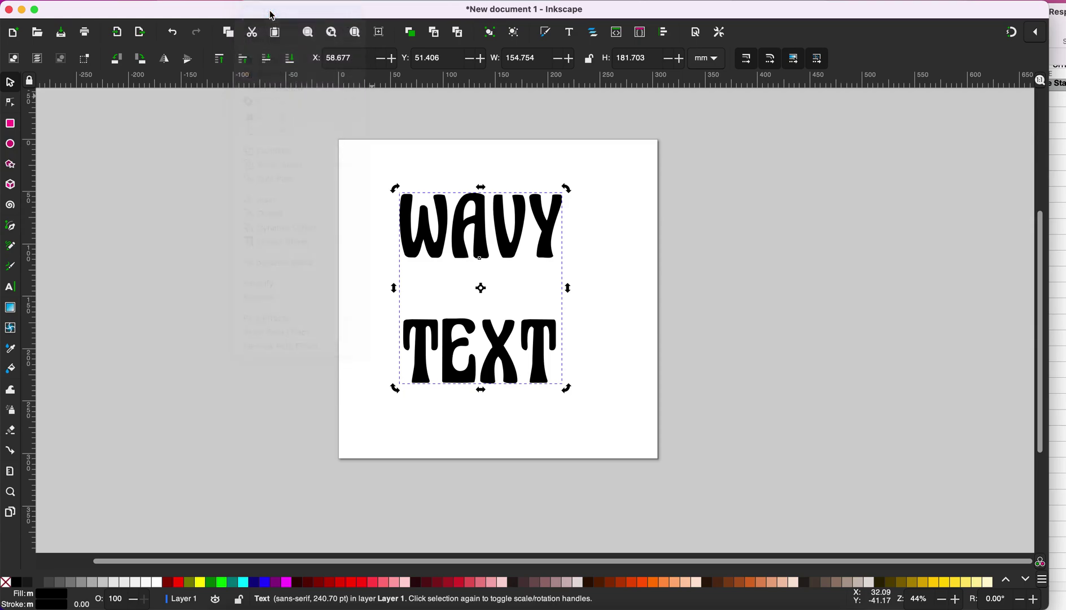
right_click(460, 238)
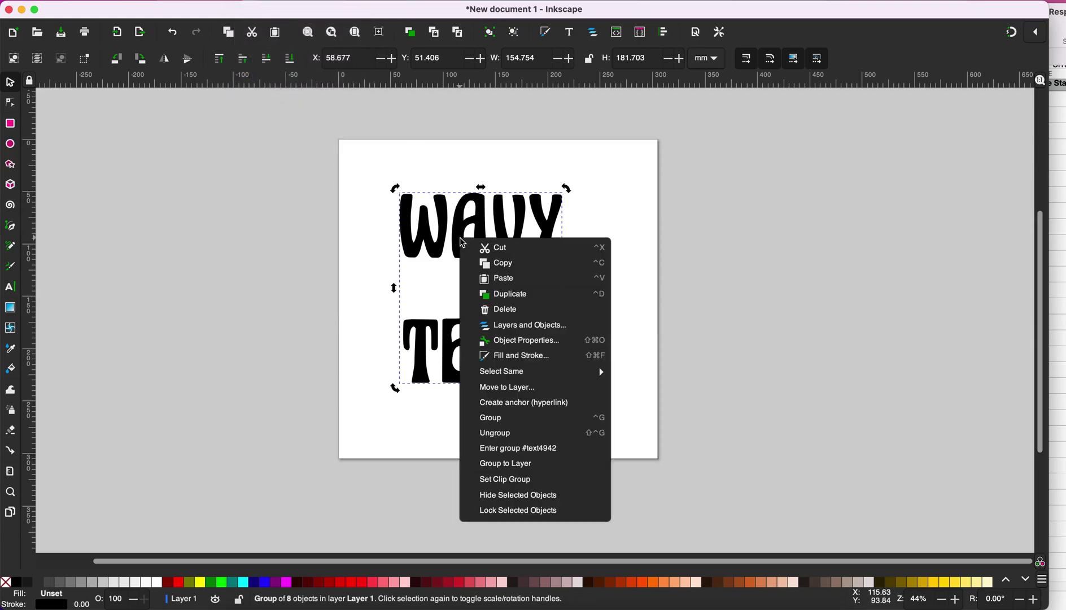
click(520, 433)
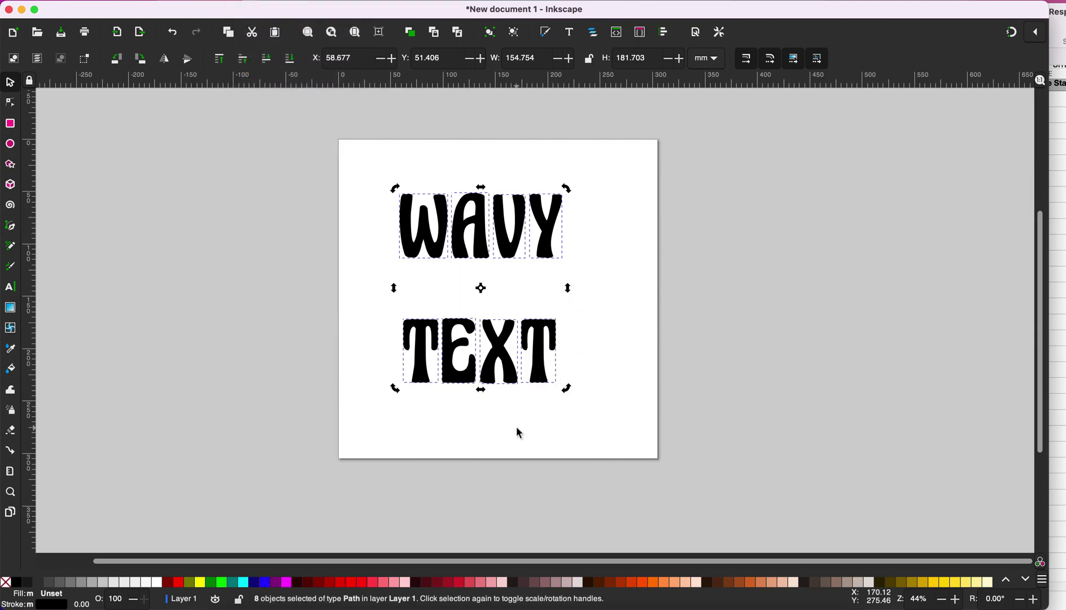
Move the four TEXT letters up directly beneath WAVY
click(516, 422)
drag(571, 398, 395, 311)
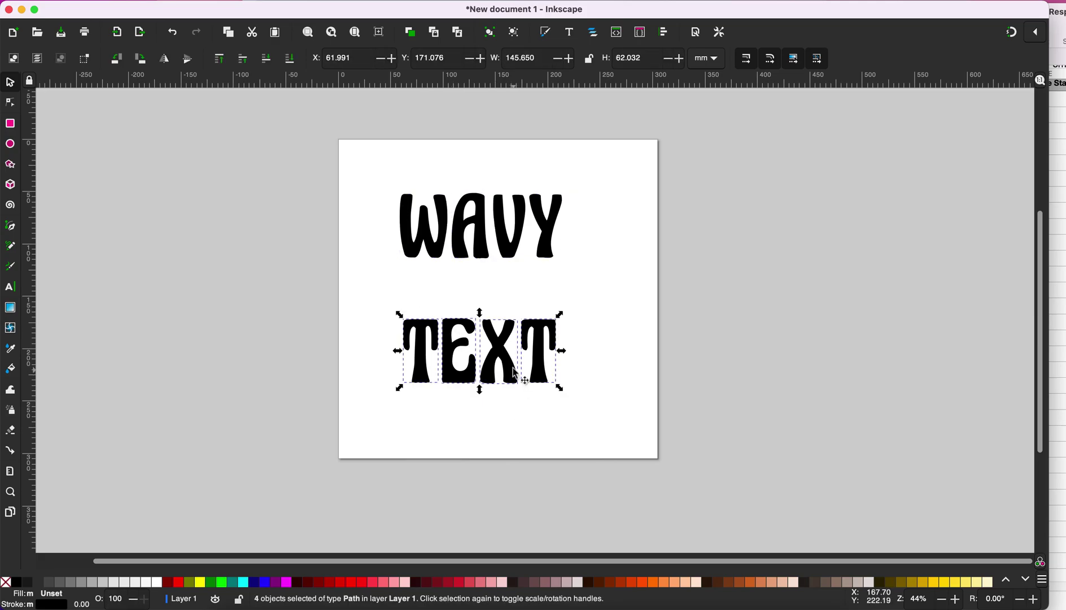
drag(510, 364, 511, 302)
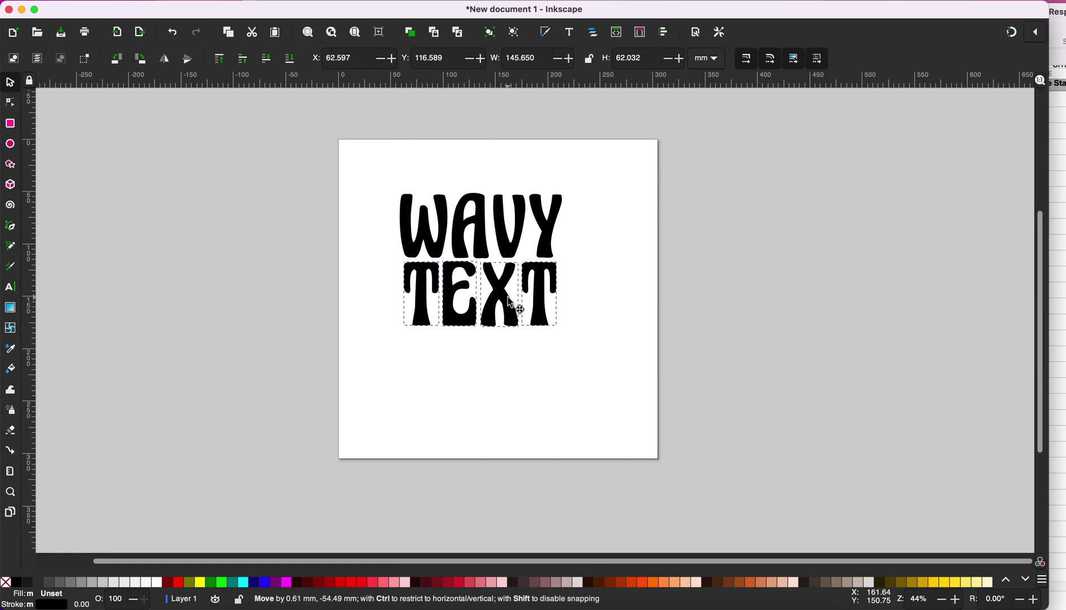
click(550, 367)
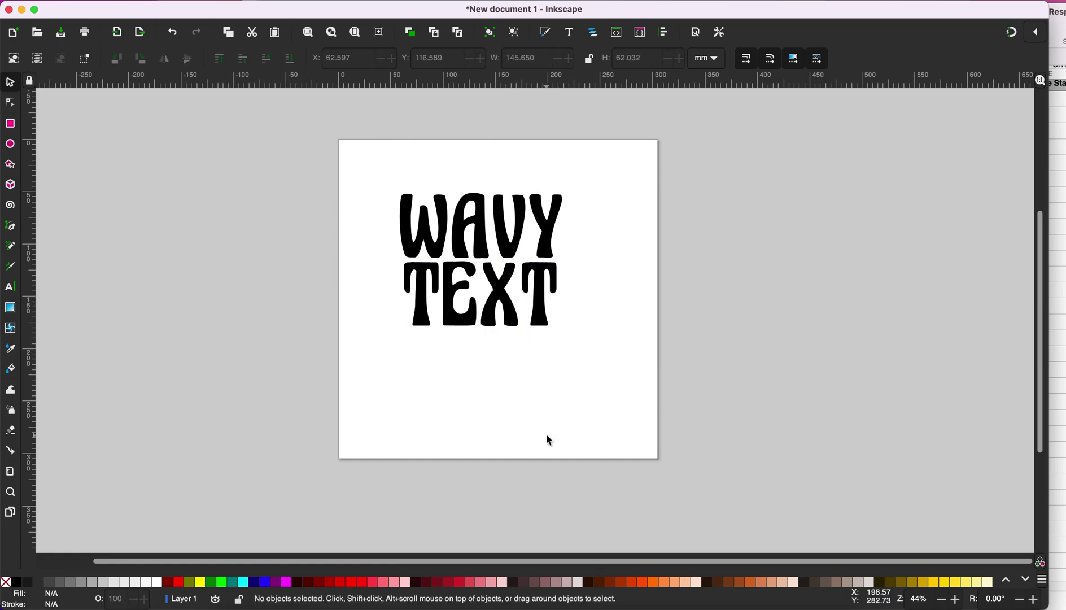
Union all eight letters into one path and enlarge it to about 228.6 × 196.8 mm
drag(334, 145, 638, 400)
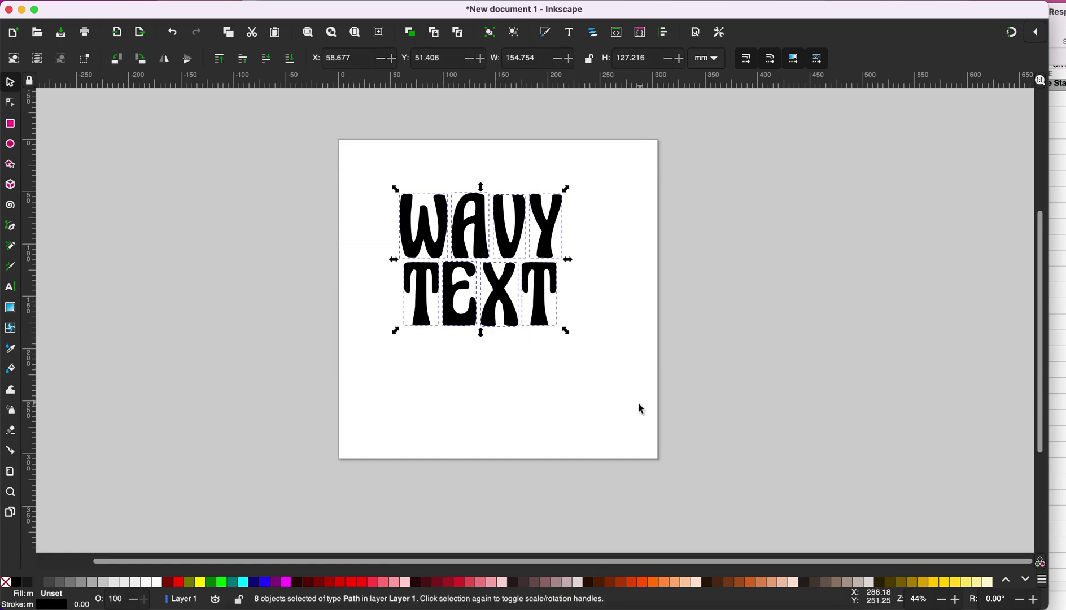
click(261, 0)
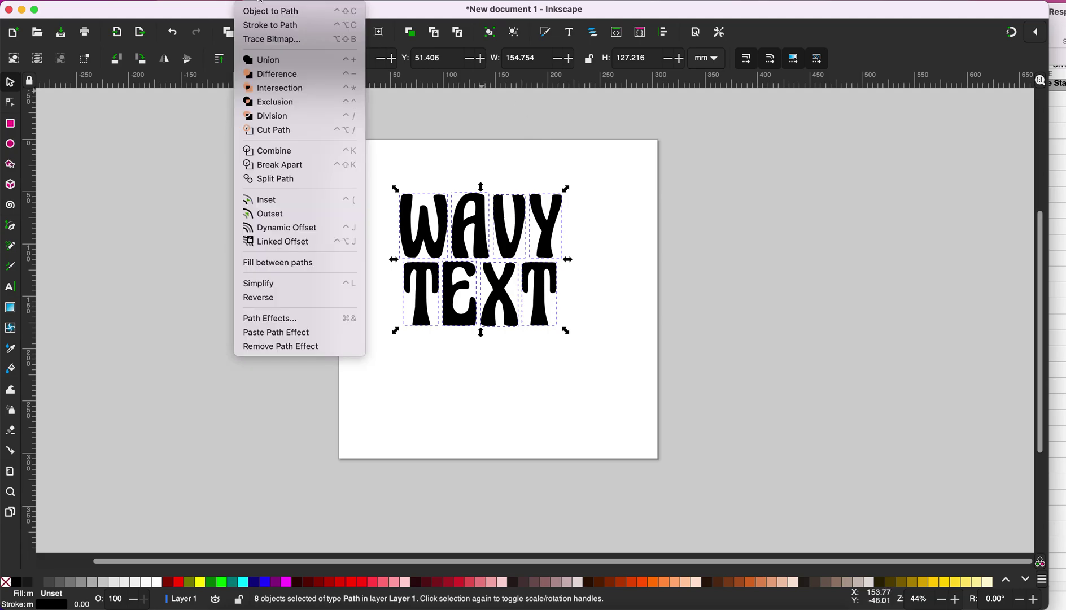
click(277, 61)
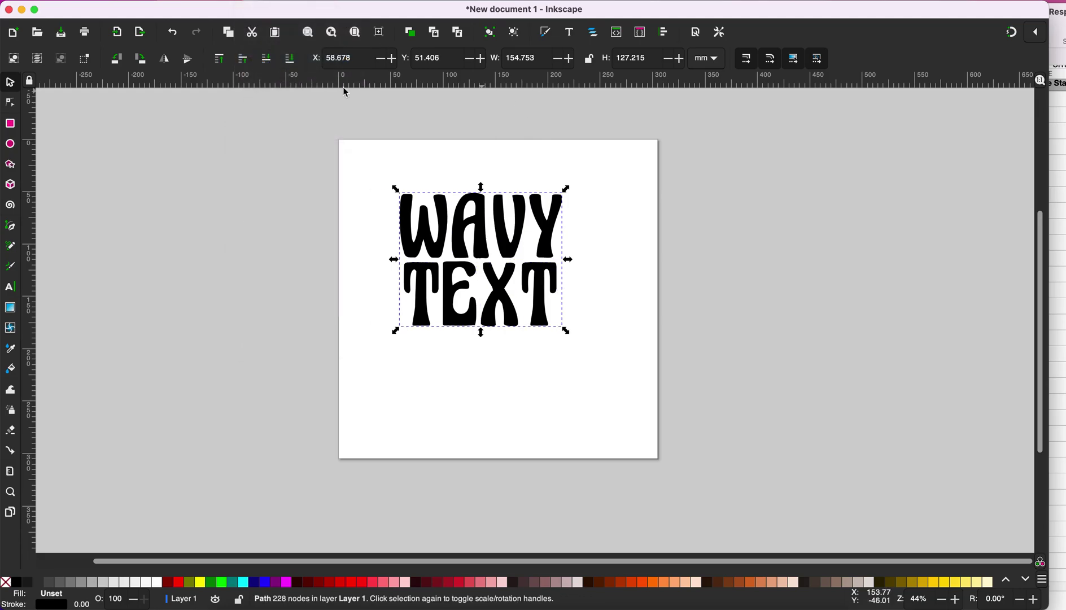
drag(566, 333, 622, 403)
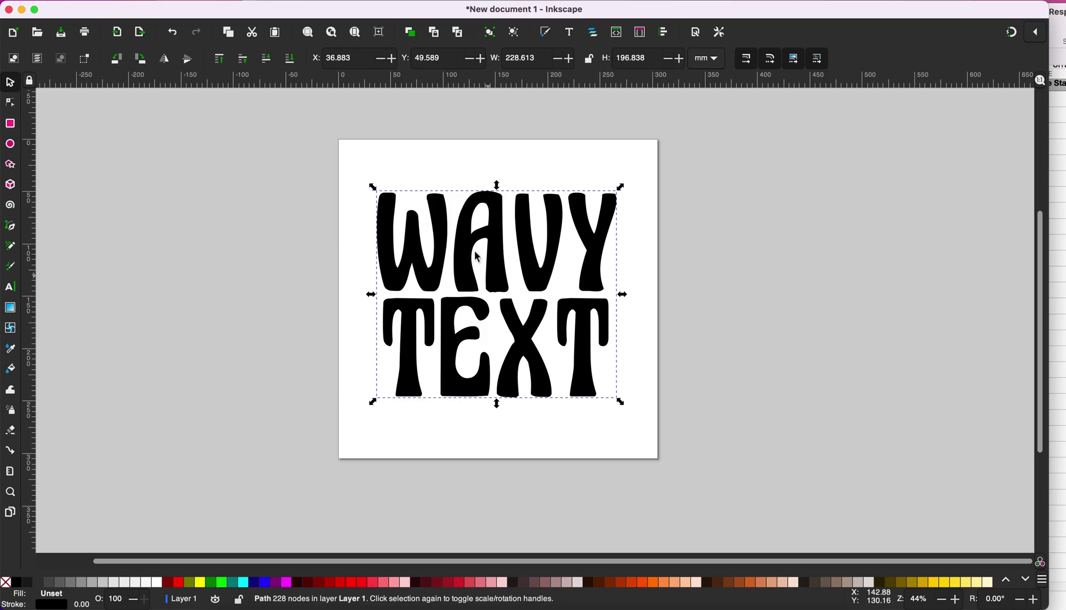
click(257, 2)
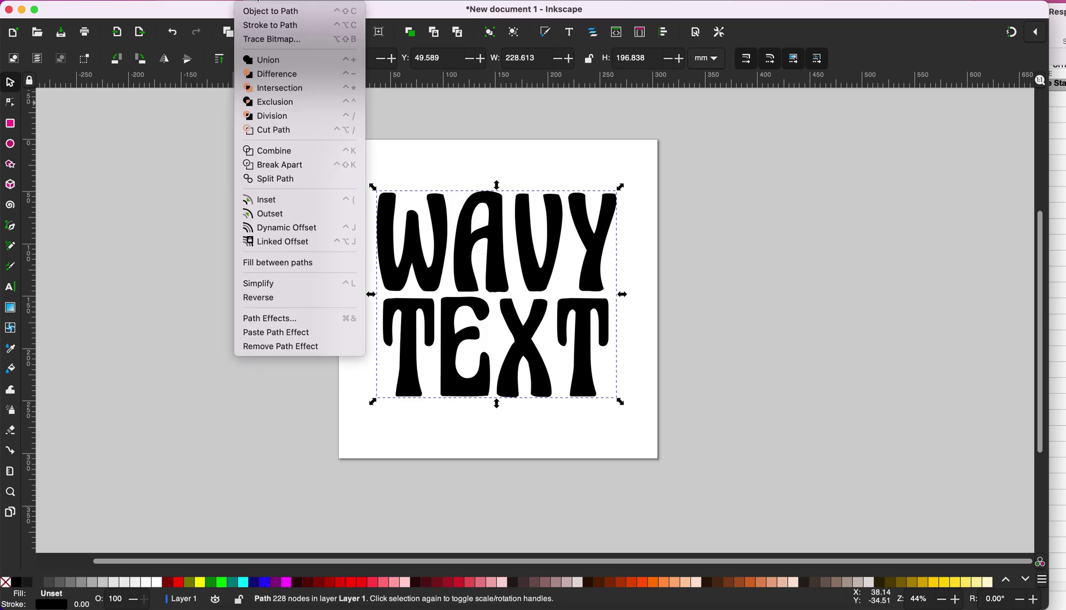
Apply a Lattice Deformation 2 effect to the merged lettering from the Path Effects panel
click(292, 325)
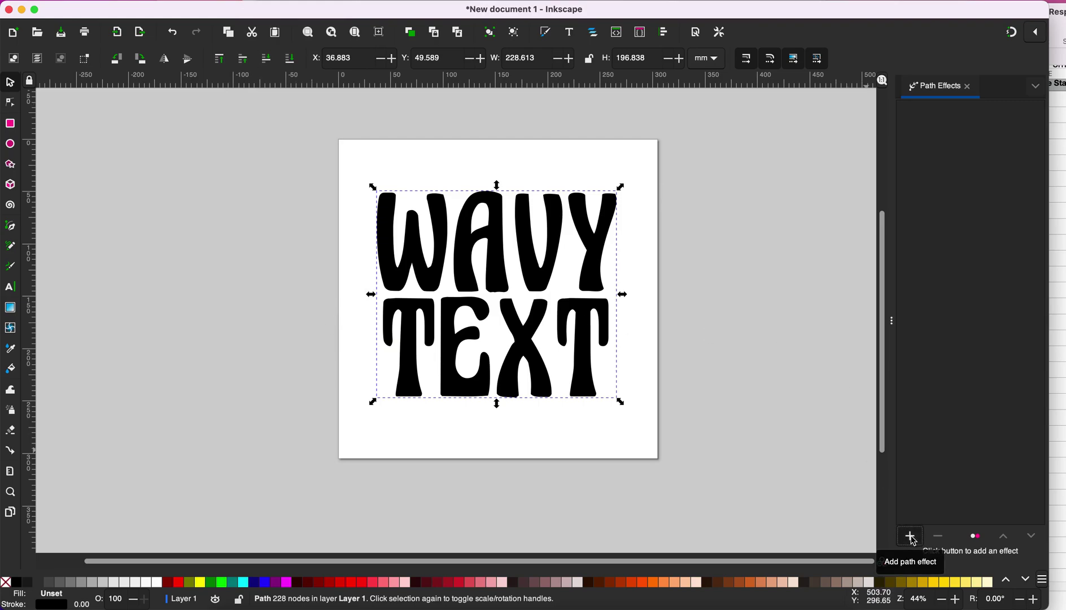
click(911, 537)
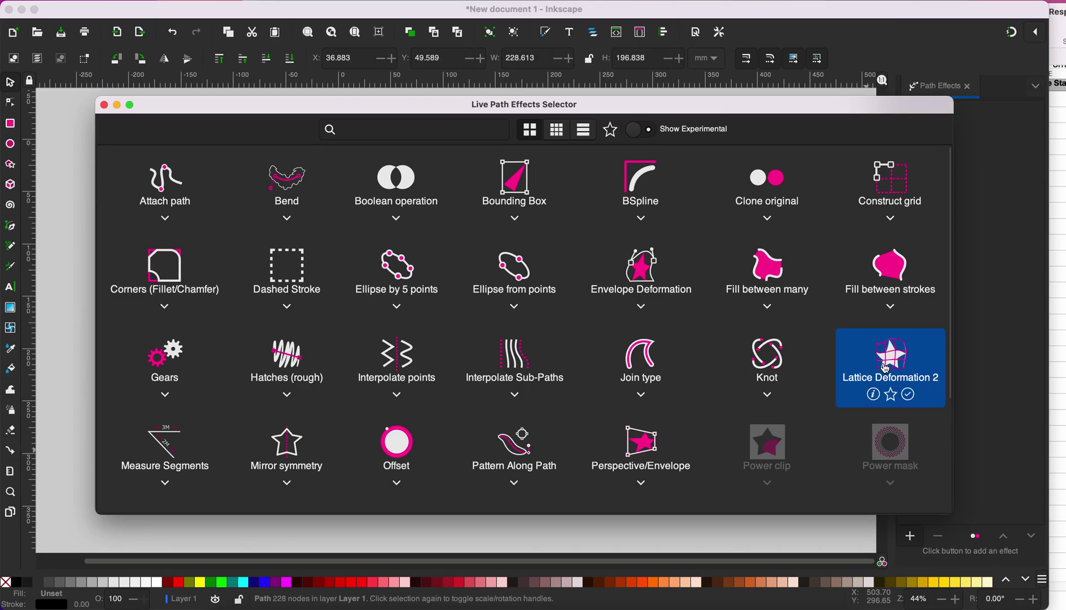
double_click(885, 367)
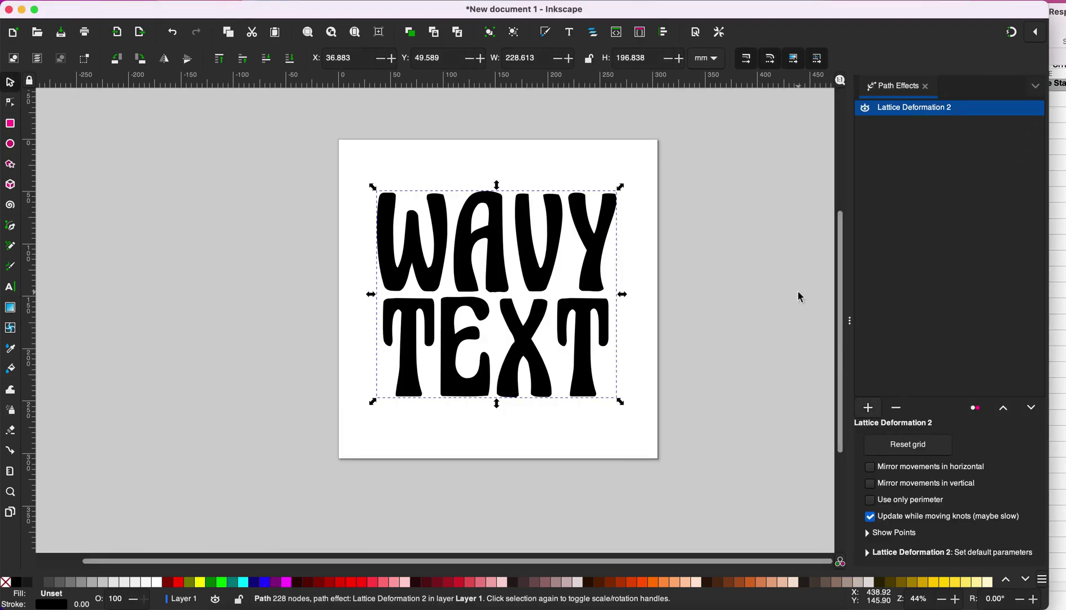
click(11, 104)
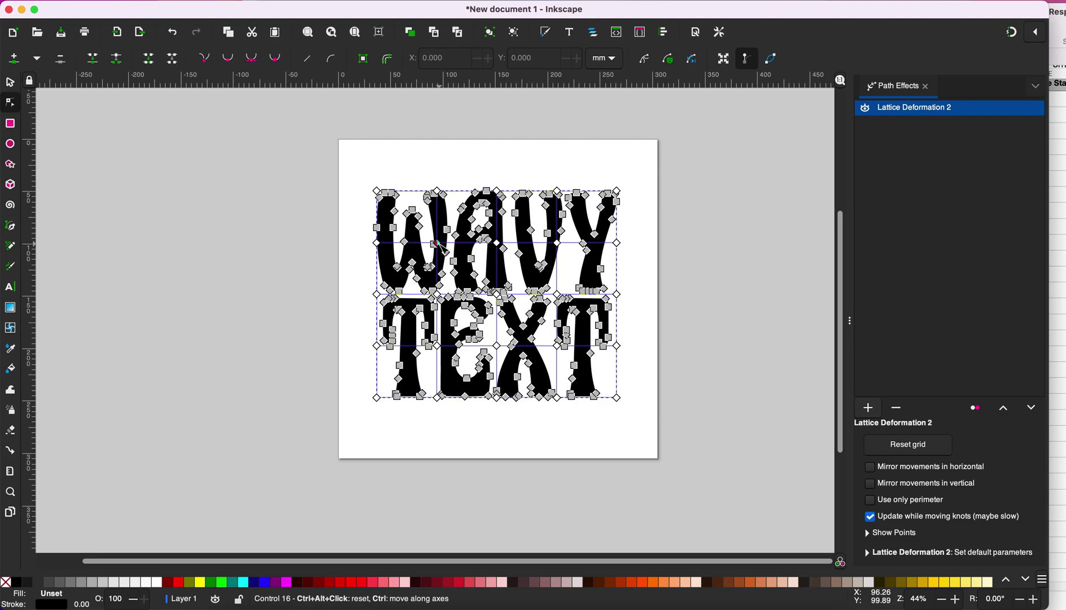
Drag the lattice knots up, down and sideways so the middle letters bulge and bend unevenly
drag(438, 245, 439, 326)
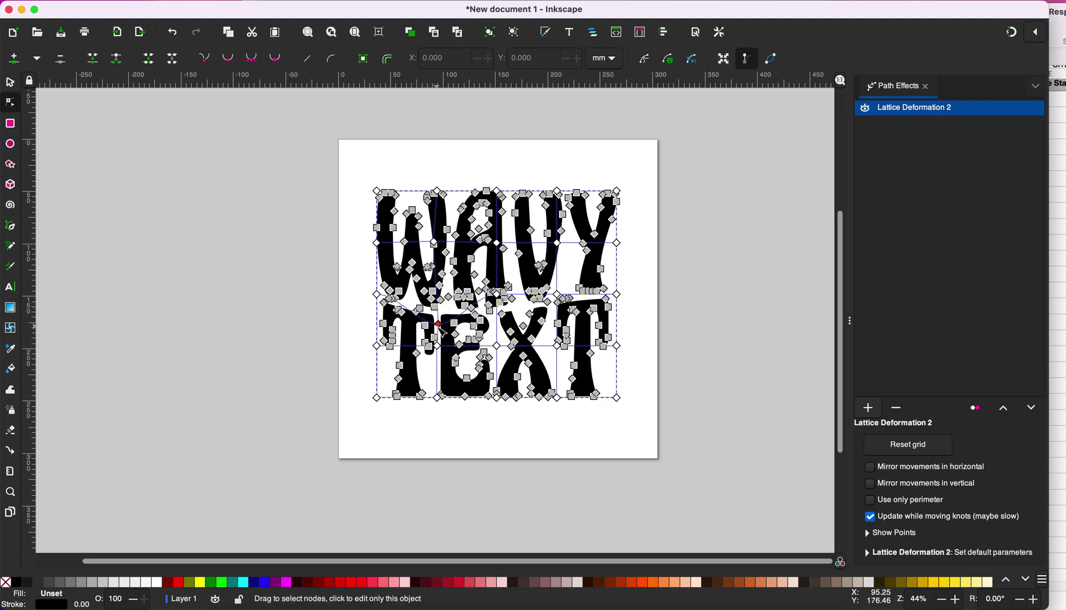
drag(498, 296, 494, 274)
drag(559, 297, 567, 228)
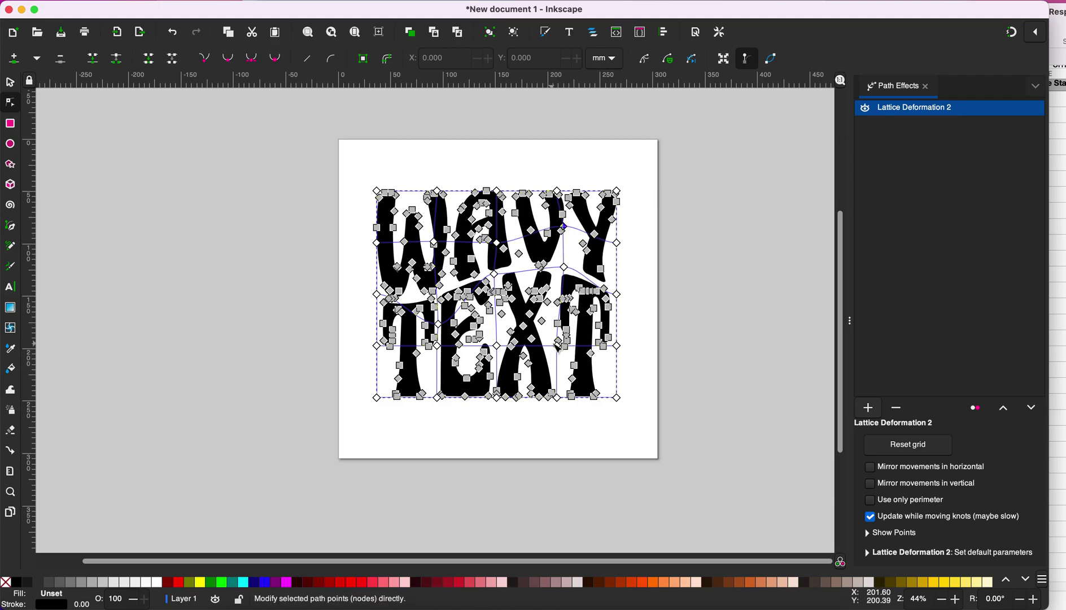
drag(557, 345, 558, 339)
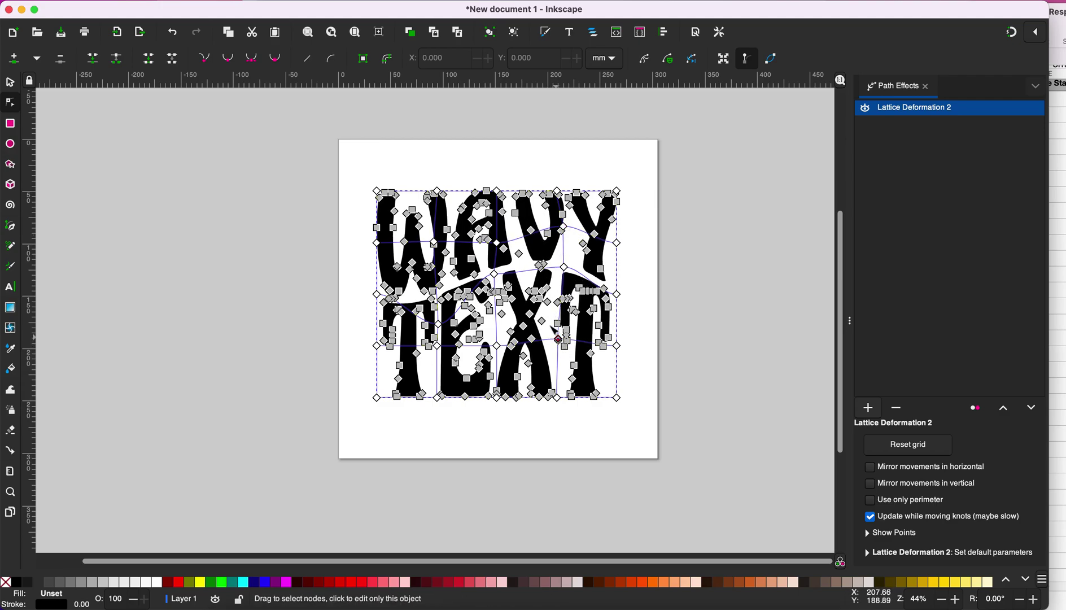
drag(498, 279, 499, 291)
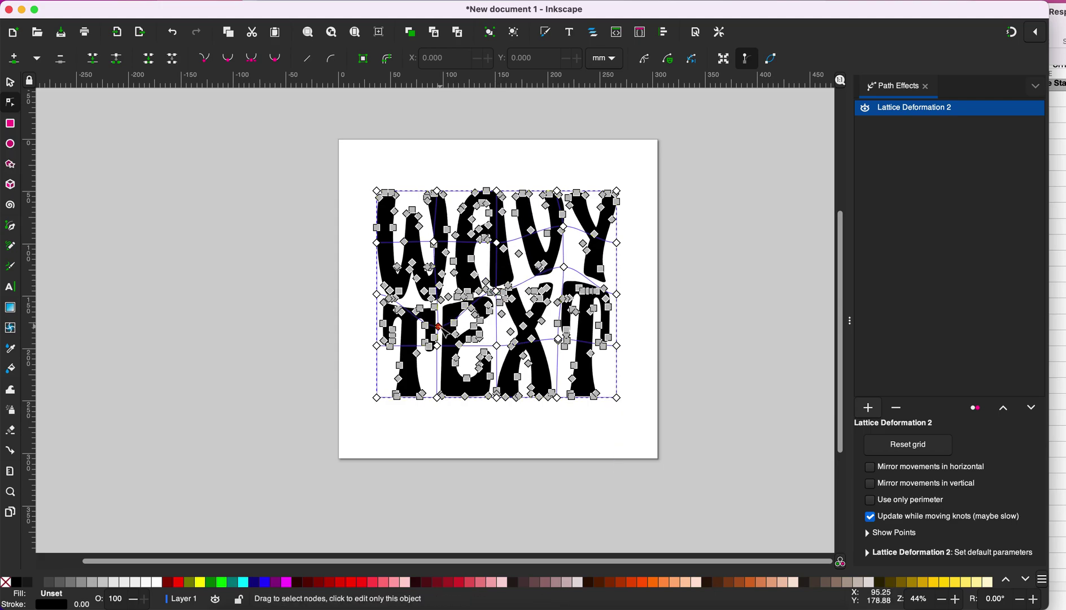
drag(440, 330, 376, 302)
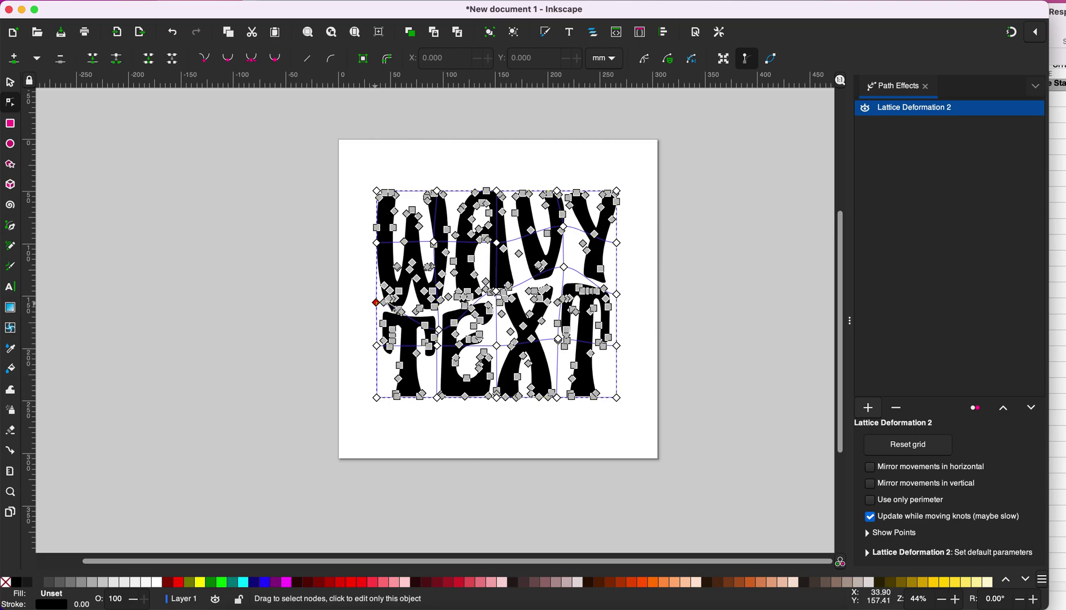
mouse_move(500, 293)
mouse_down()
mouse_move(479, 308)
mouse_move(497, 284)
mouse_up()
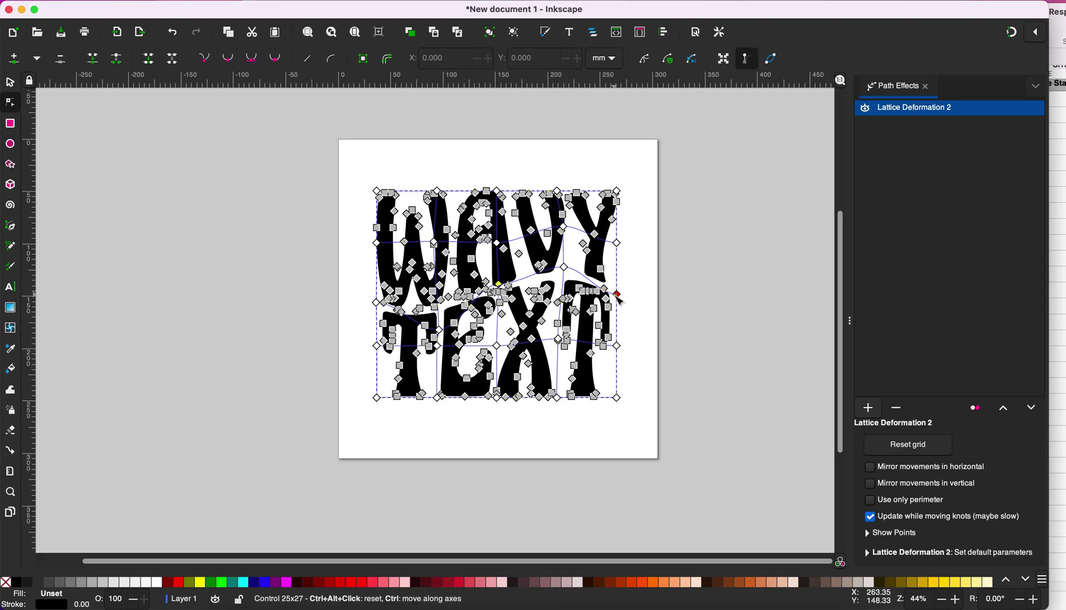
drag(617, 294, 617, 297)
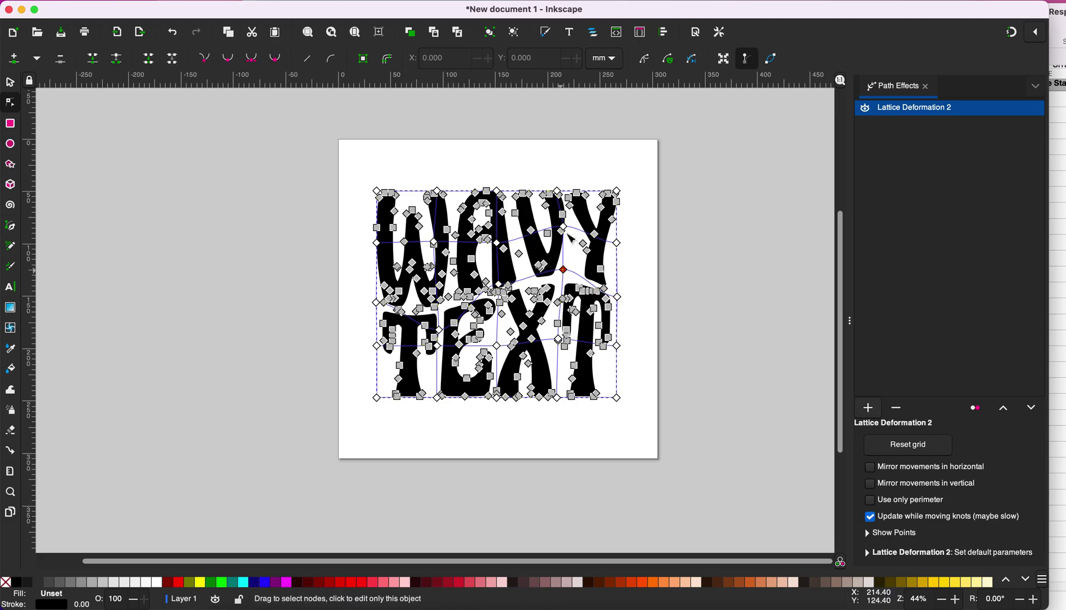
drag(563, 227, 565, 232)
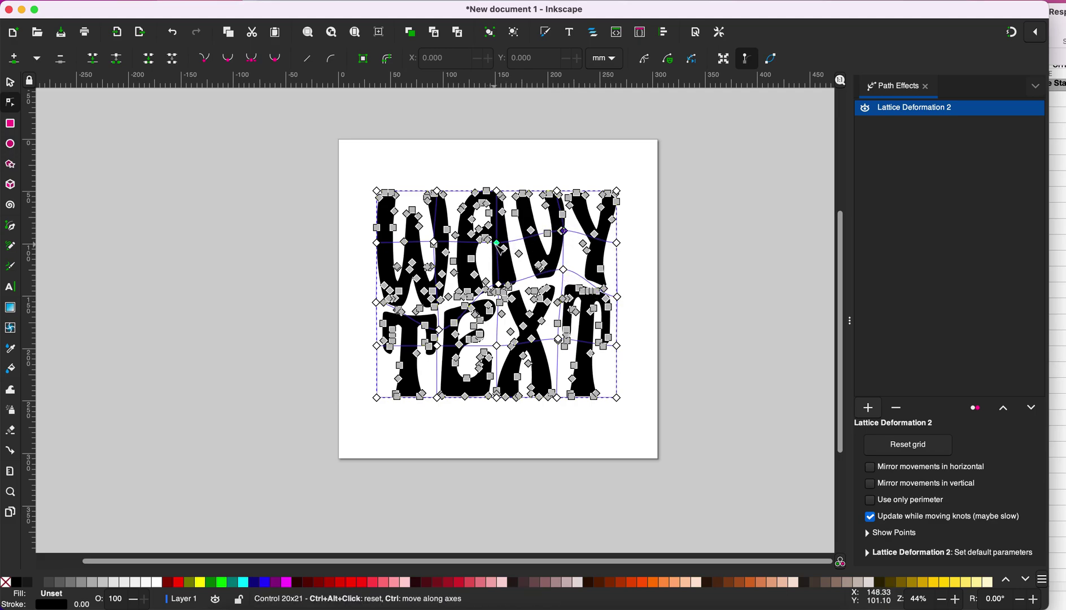
drag(498, 242, 493, 231)
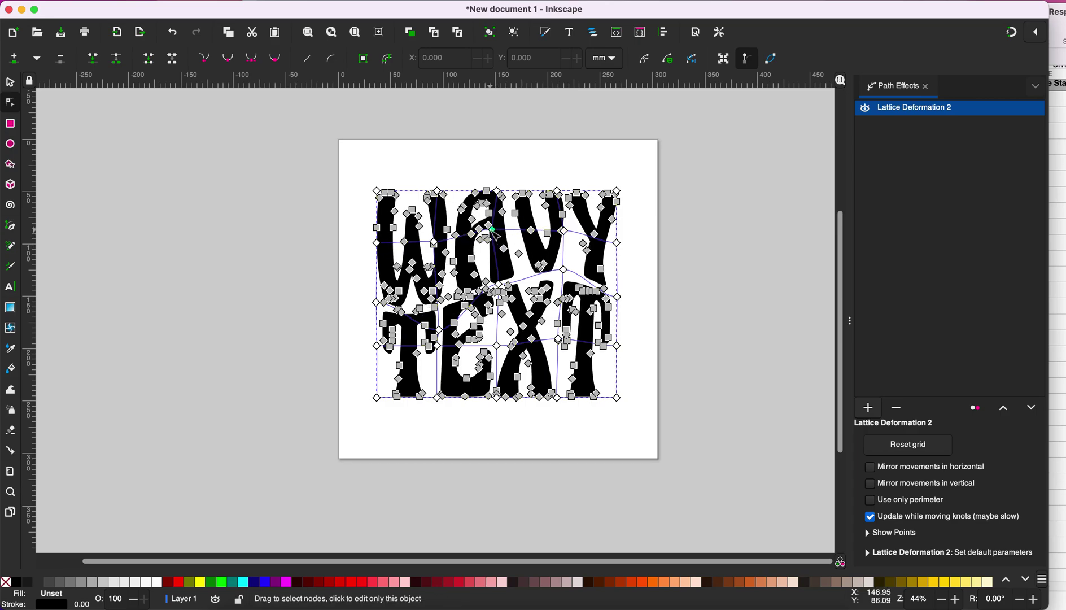
click(10, 84)
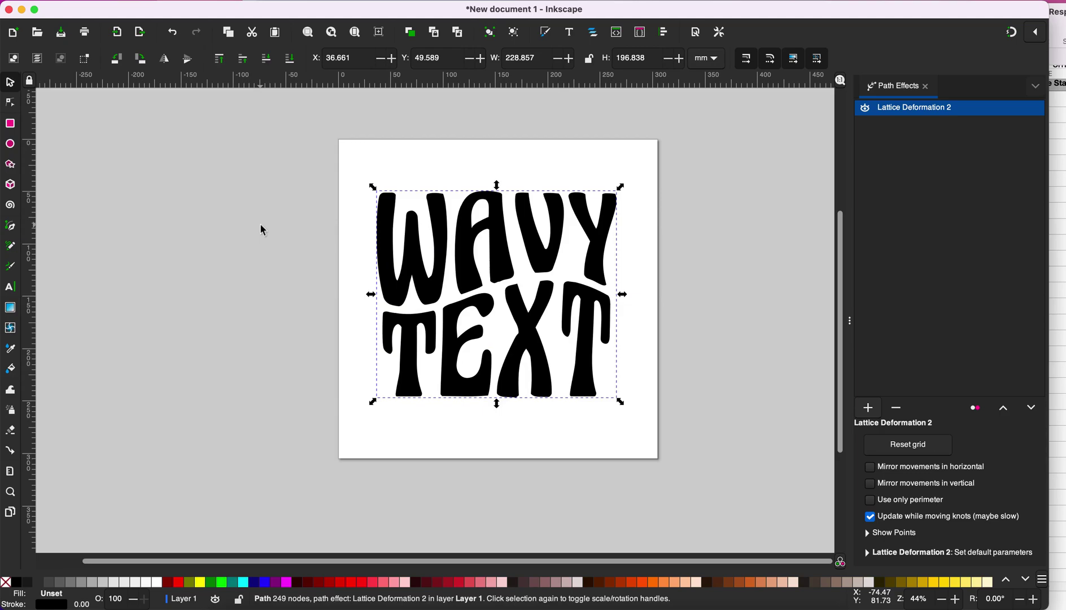
Bake the warp with Object to Path, then Break Apart the lettering into separate pieces
click(254, 1)
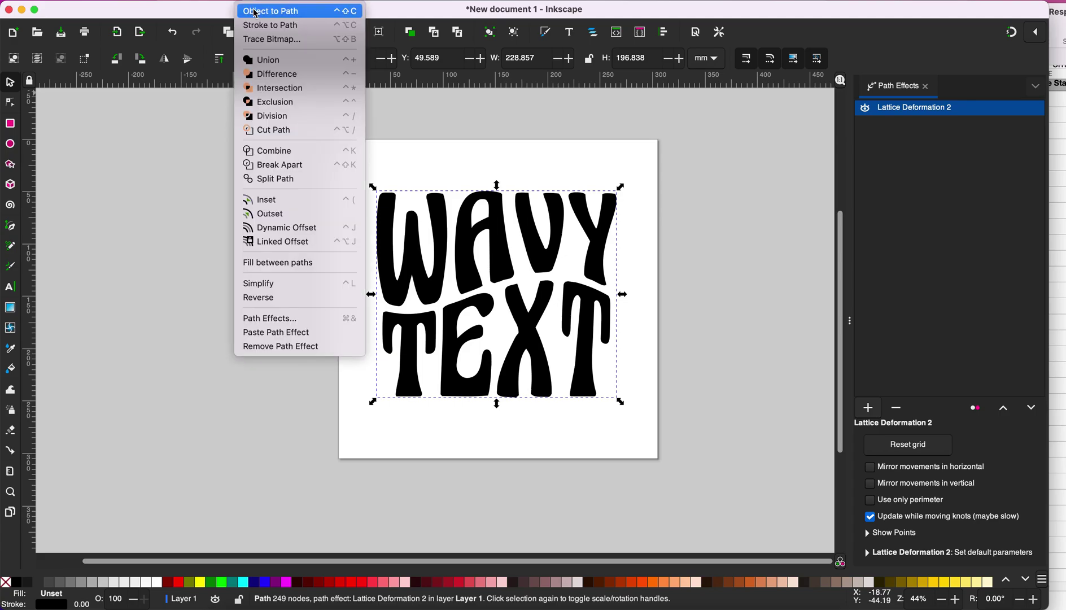
click(255, 11)
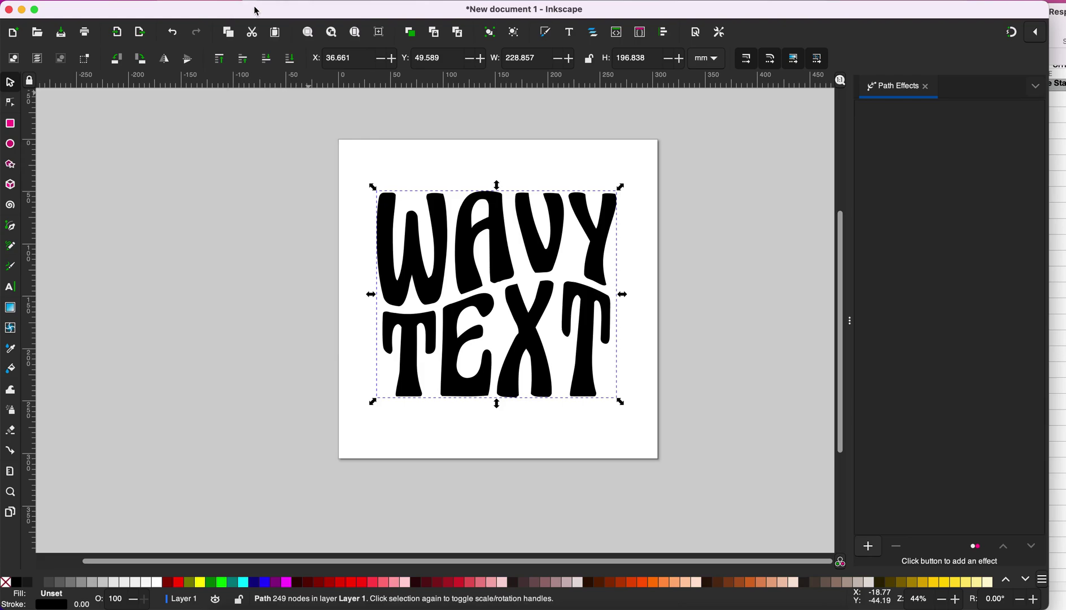
click(253, 1)
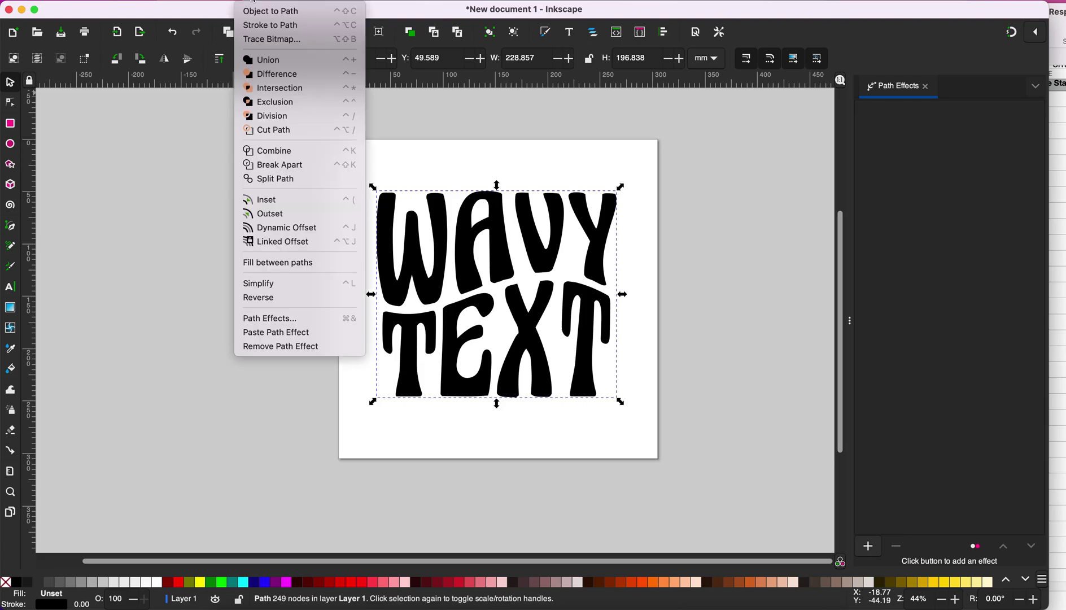
click(299, 171)
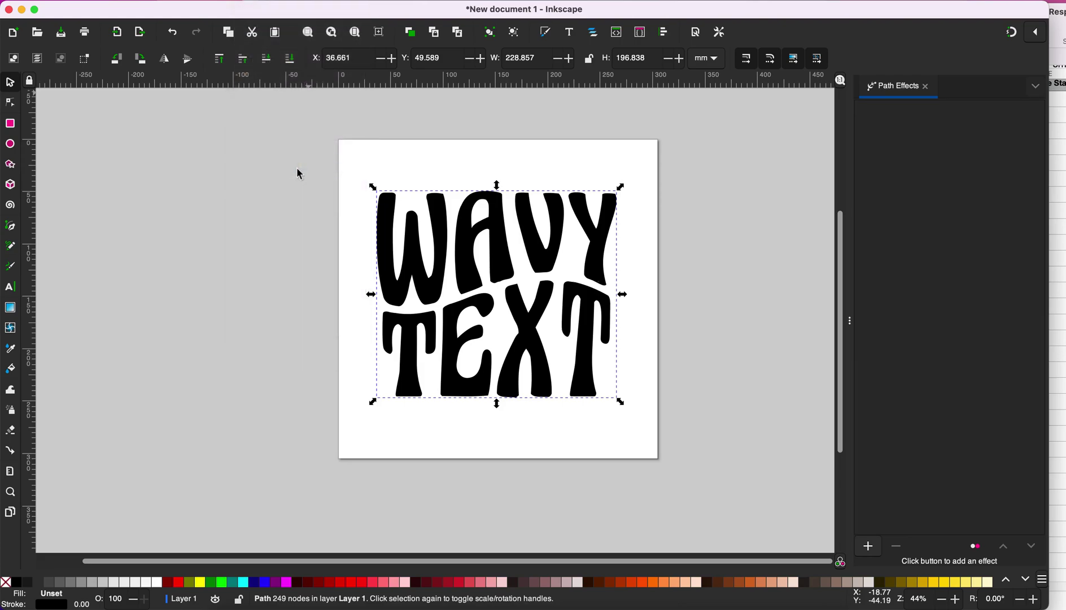
click(632, 399)
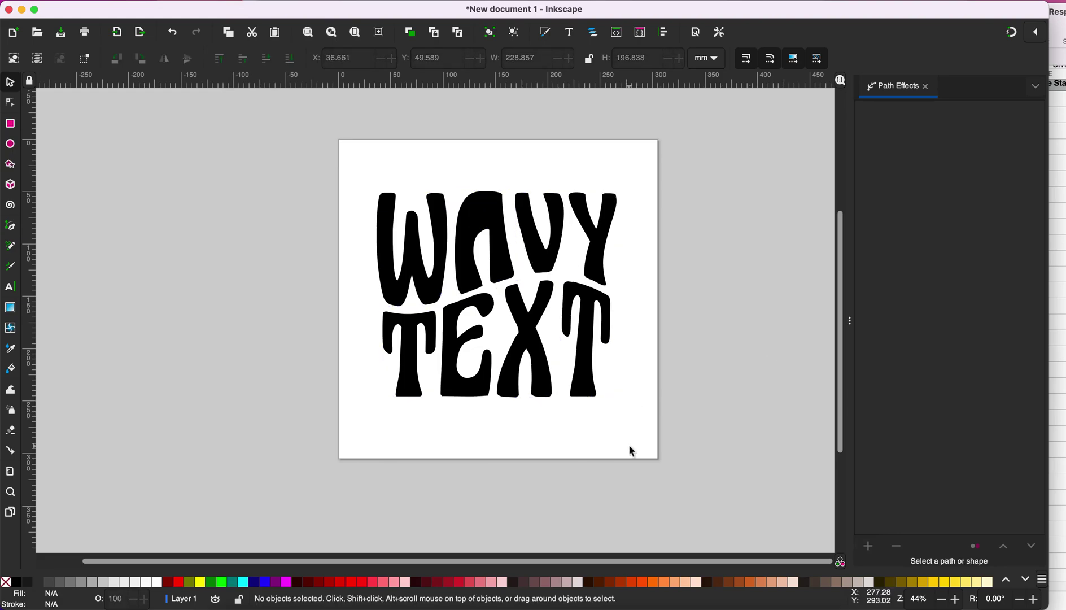
Select the A with its inner piece and apply Exclusion to reopen the A's hole
click(489, 216)
drag(462, 154, 510, 275)
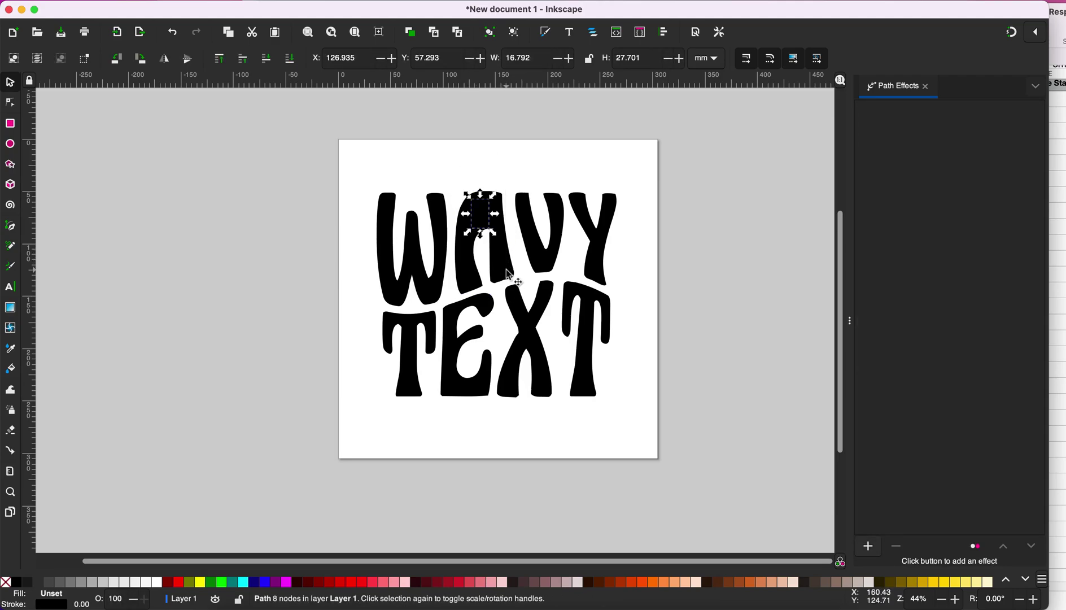
shift+click(513, 231)
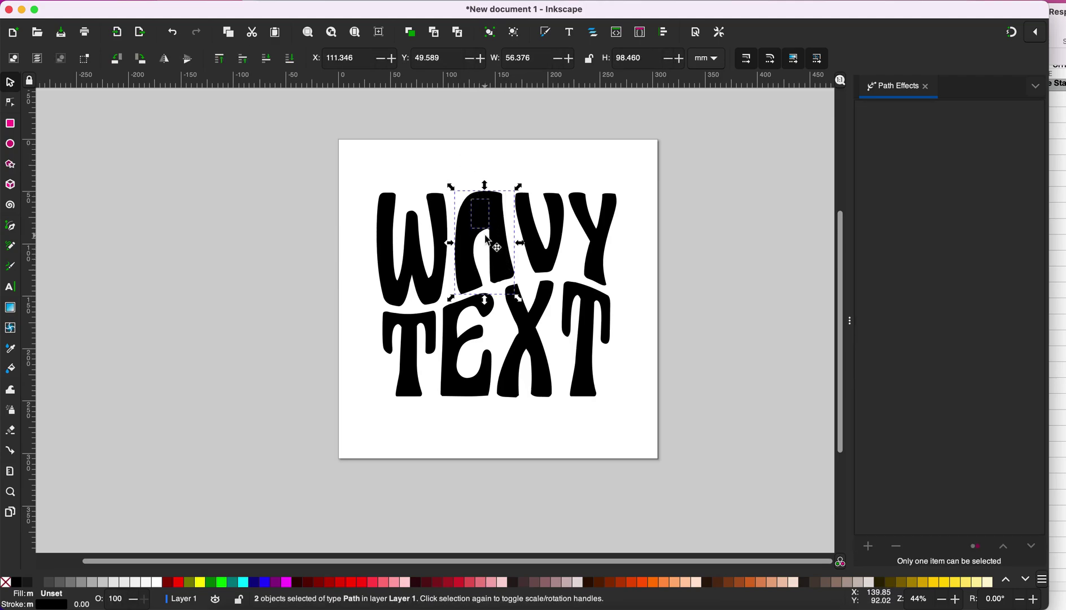
click(263, 1)
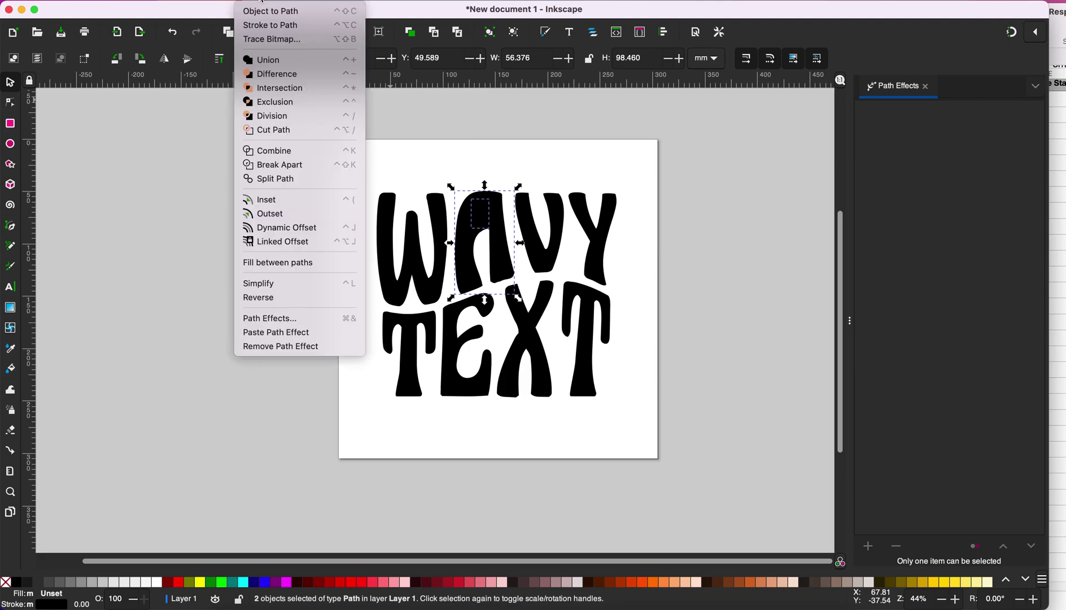
click(285, 103)
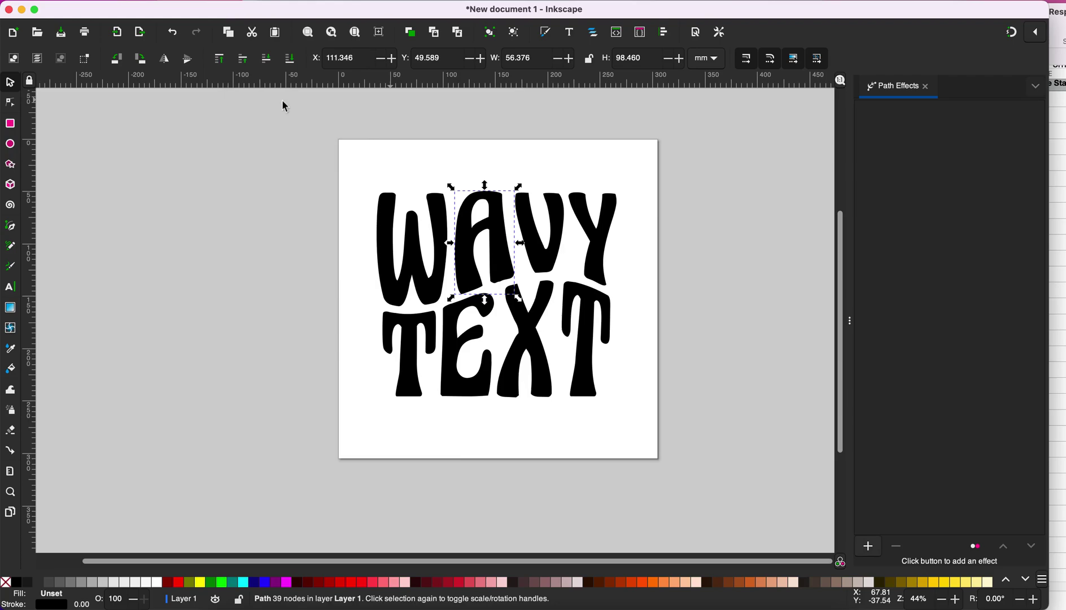
click(302, 197)
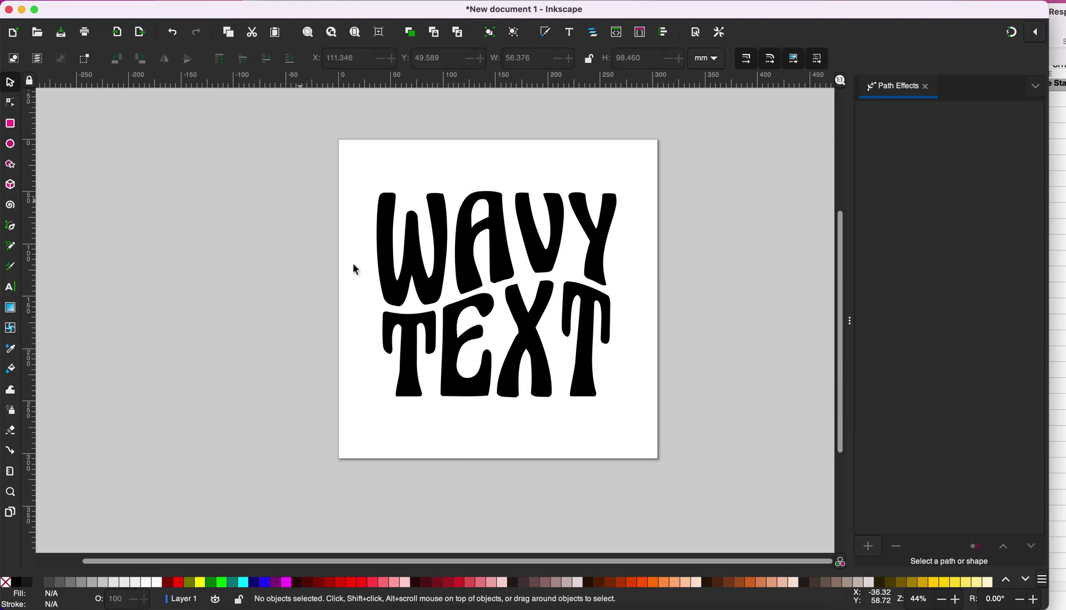
click(380, 251)
Fill W and last T orange, A and first T yellow, E and Y teal, V and X brown
shift+click(586, 355)
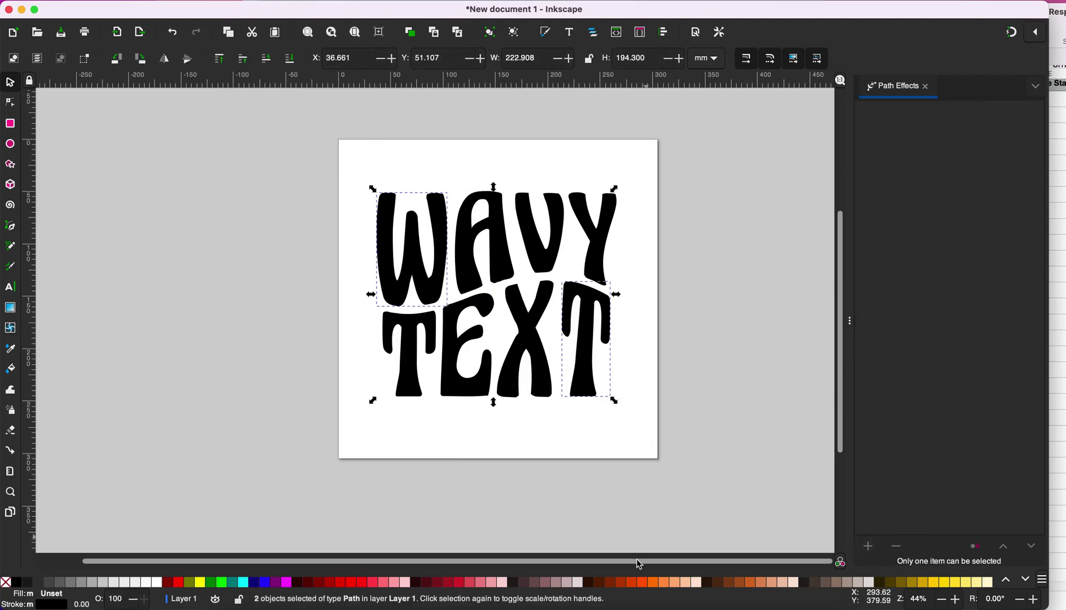
click(656, 582)
click(497, 253)
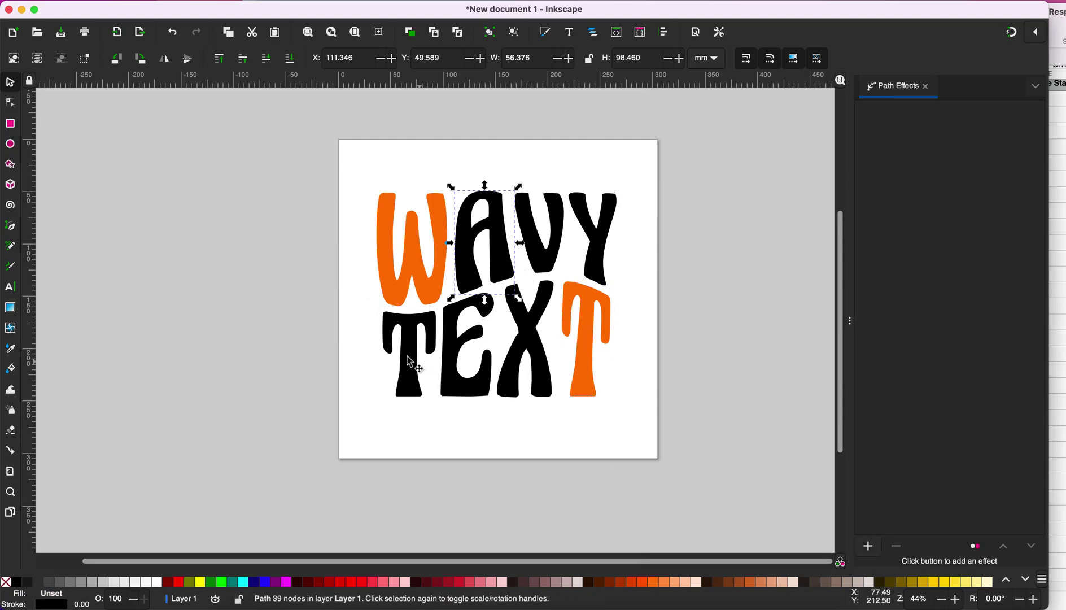
shift+click(413, 356)
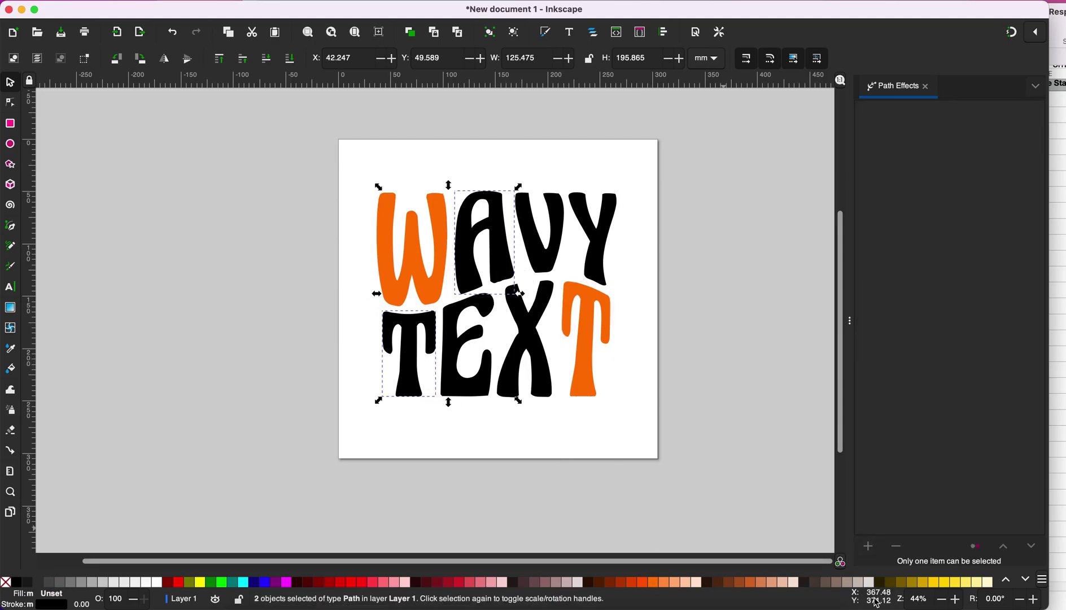
click(951, 582)
click(477, 333)
shift+click(527, 339)
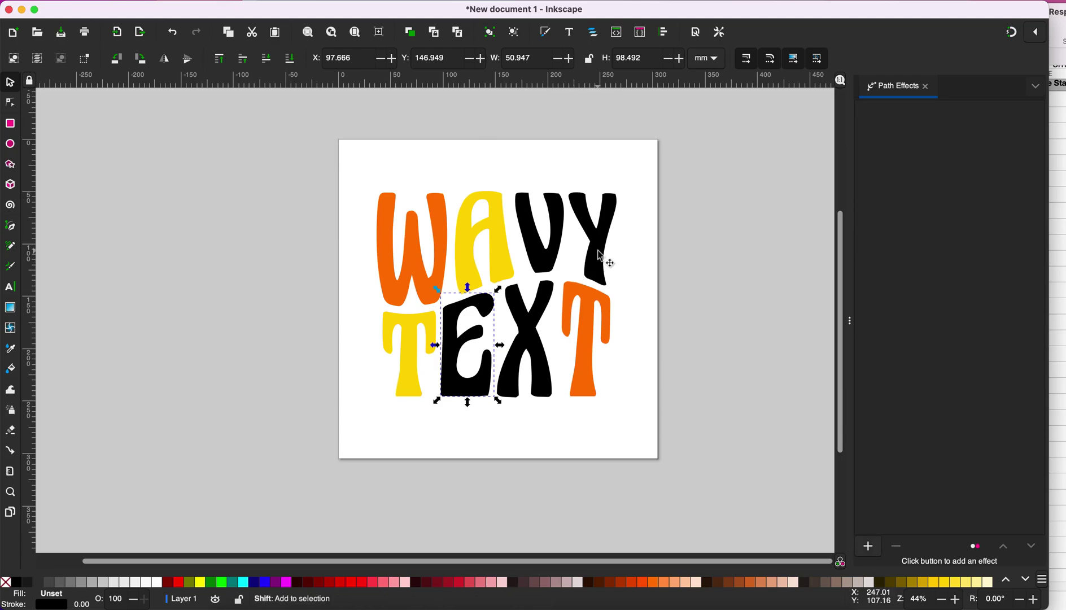
shift+click(607, 263)
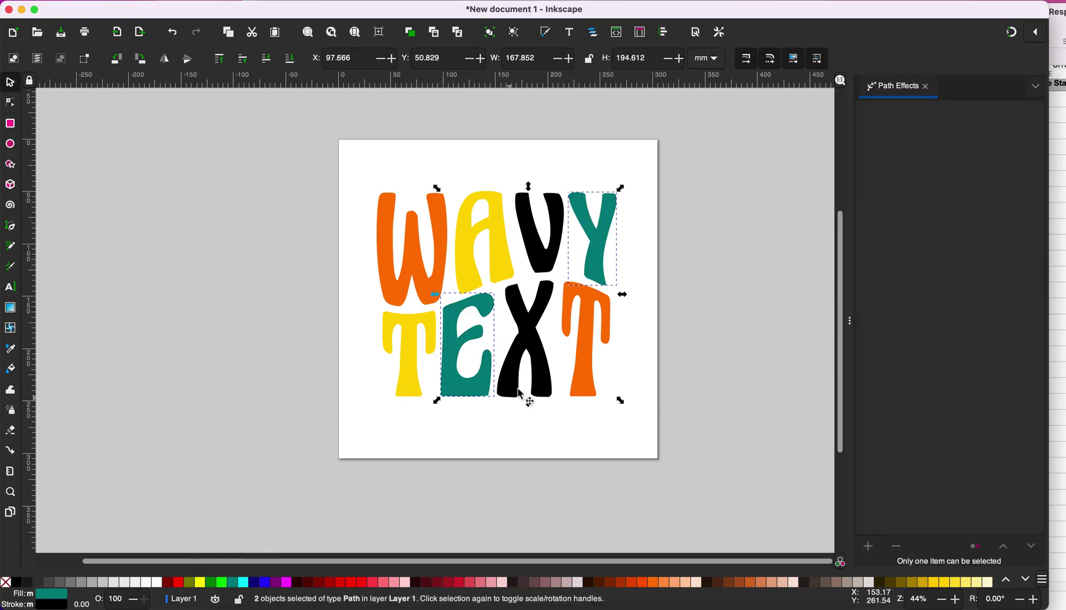
click(542, 361)
shift+click(545, 257)
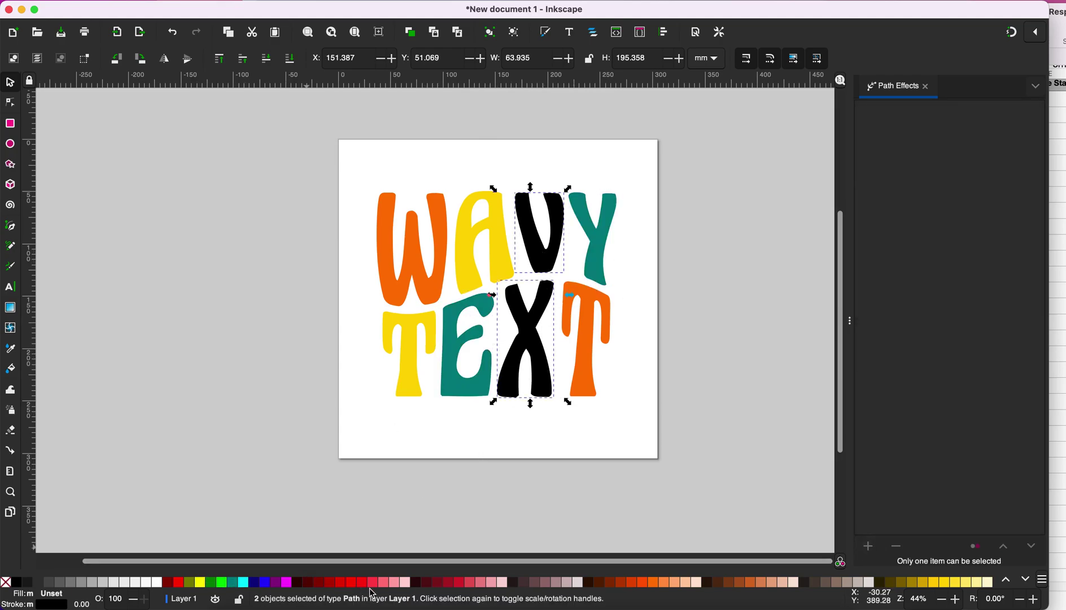
click(125, 143)
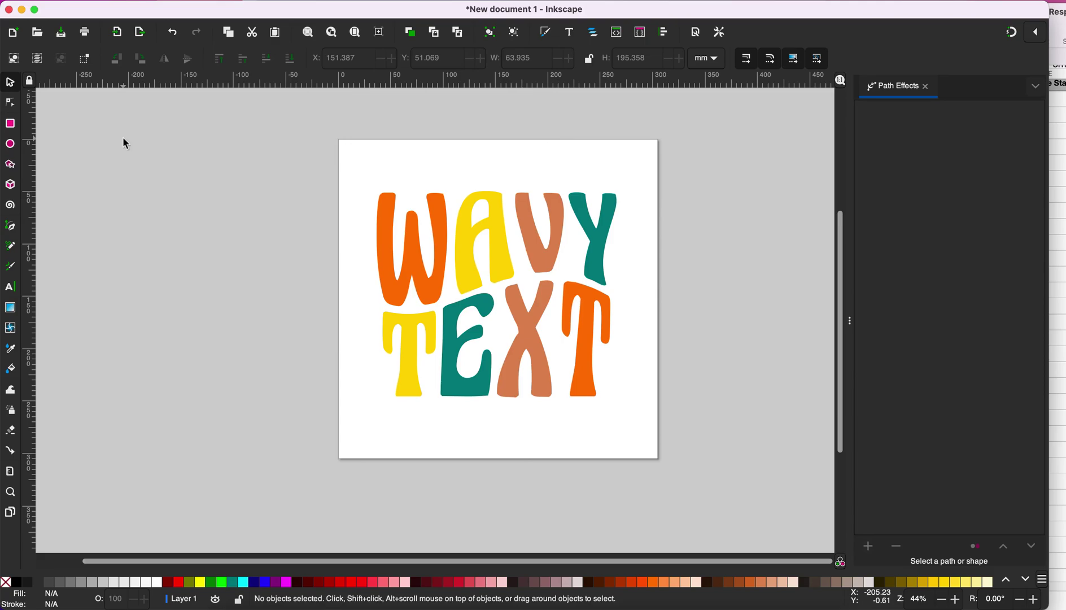